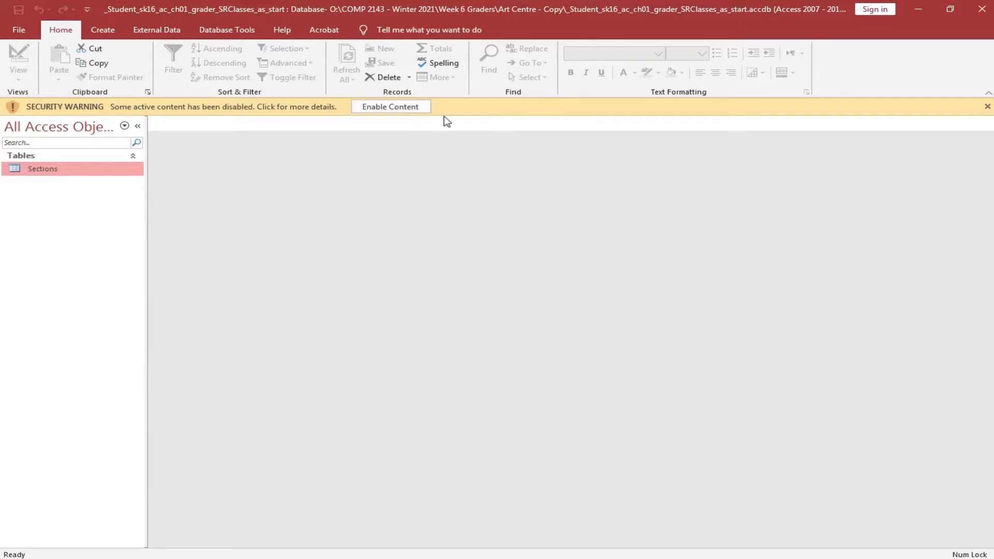
Enable the database content and open the empty Sections table in Datasheet View.
{"action": "left_click", "coordinate": [396, 109]}
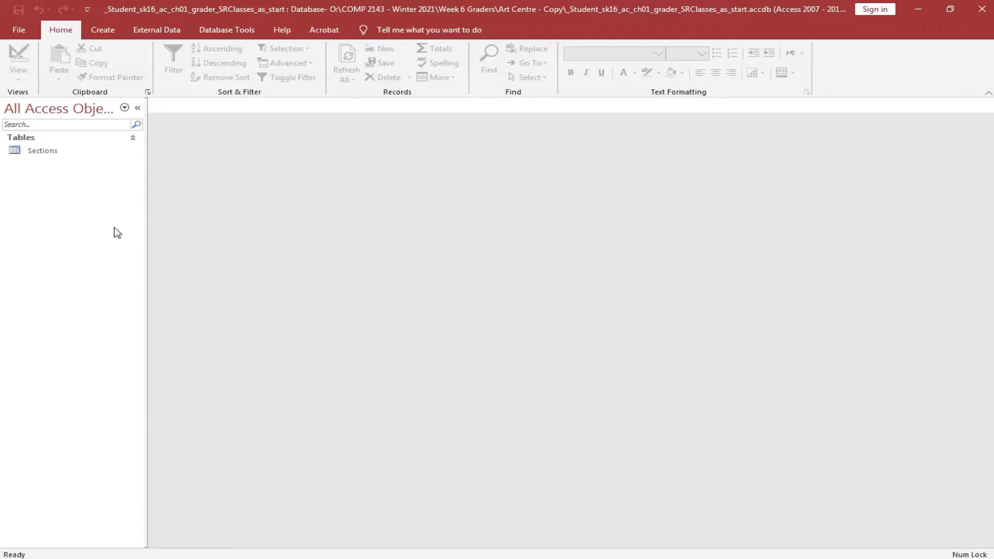
{"action": "double_click", "coordinate": [45, 153]}
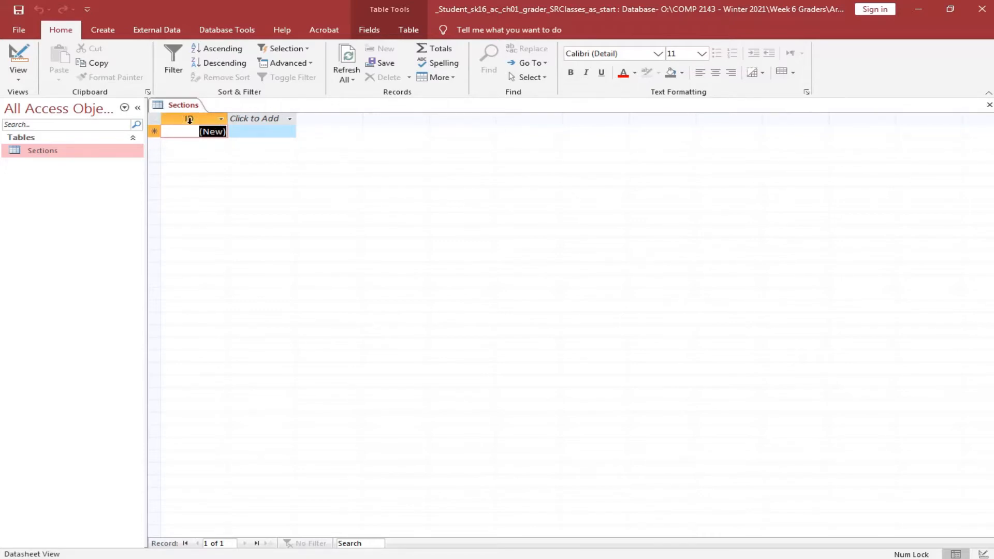
Rename the Sections table's ID field to SectionID with the caption 'Section ID'.
{"action": "left_click", "coordinate": [374, 33]}
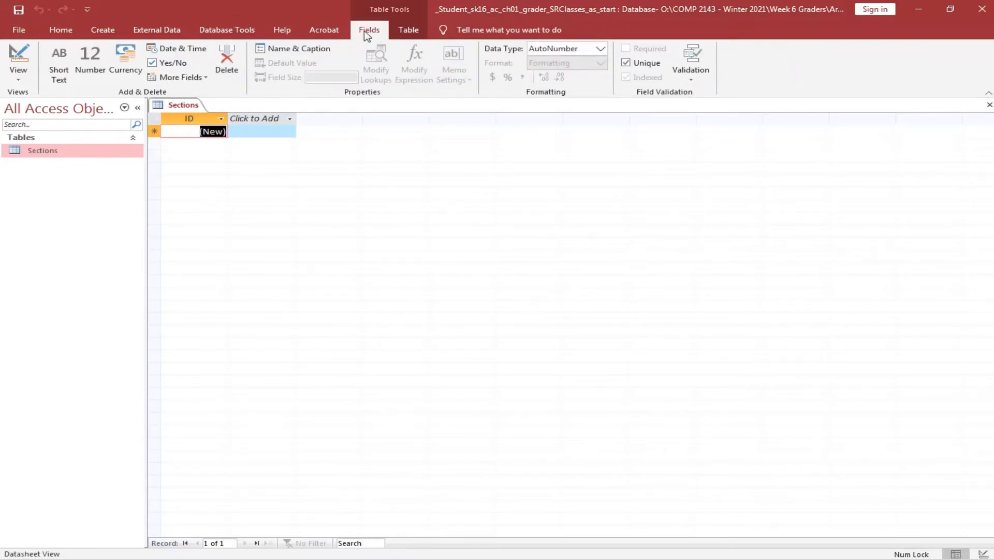
{"action": "left_click", "coordinate": [312, 50]}
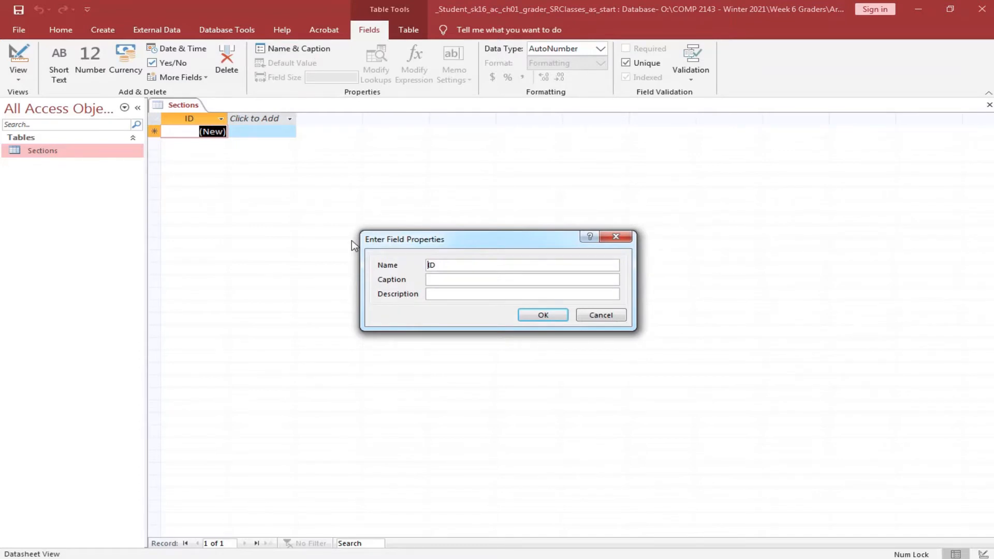
{"action": "type", "text": "Section"}
{"action": "left_click", "coordinate": [449, 278]}
{"action": "type", "text": "Section ID"}
{"action": "left_click", "coordinate": [543, 315]}
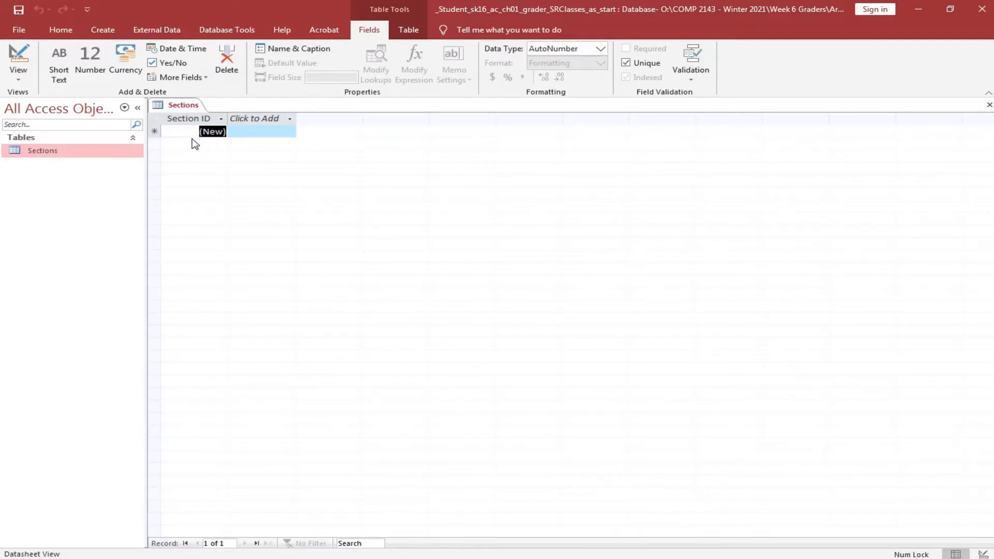
Add a Date & Time field named Start after Section ID.
{"action": "left_click", "coordinate": [290, 118]}
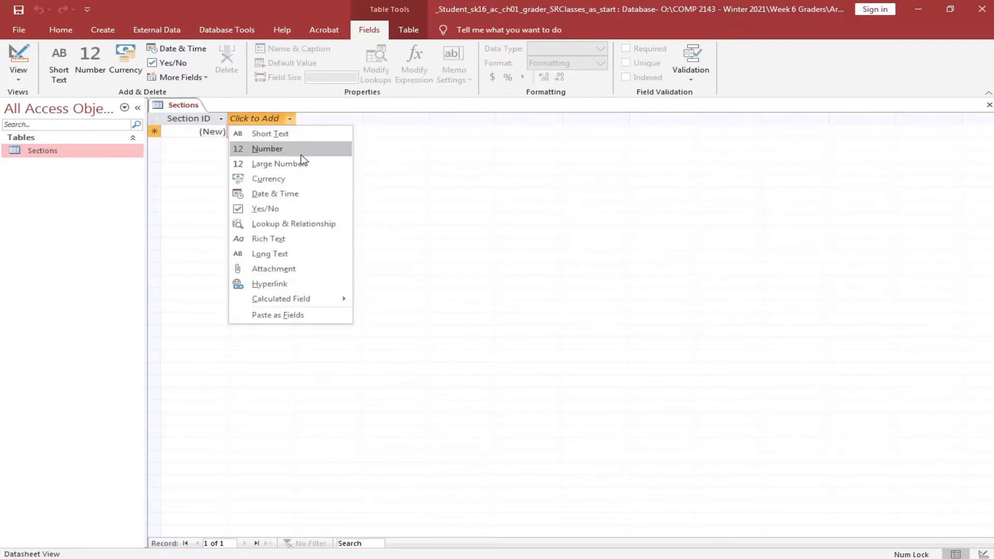
{"action": "left_click", "coordinate": [274, 194]}
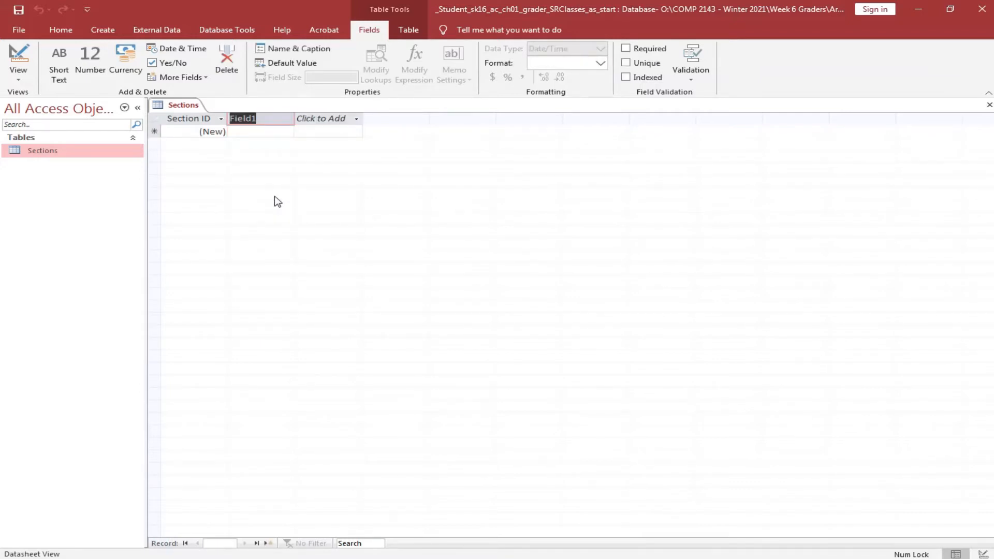
{"action": "type", "text": "Start"}
{"action": "key", "text": "Tab"}
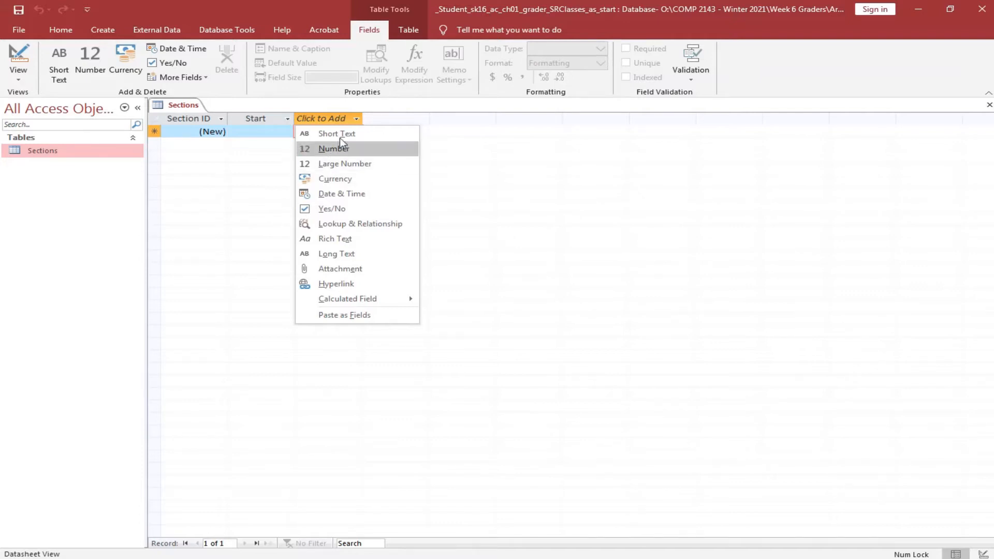
Add a Currency field named Fee after the Start field.
{"action": "left_click", "coordinate": [341, 180]}
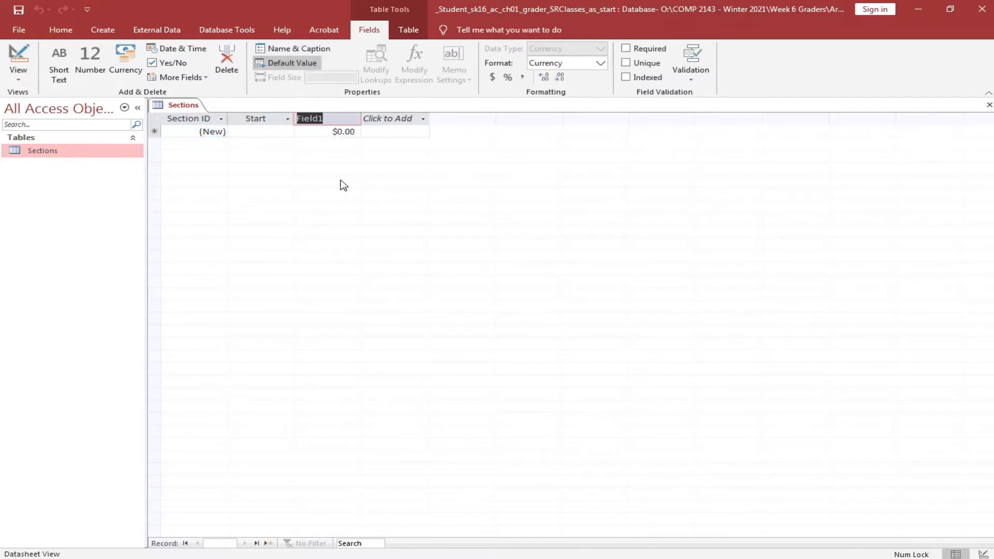
{"action": "type", "text": "Fee"}
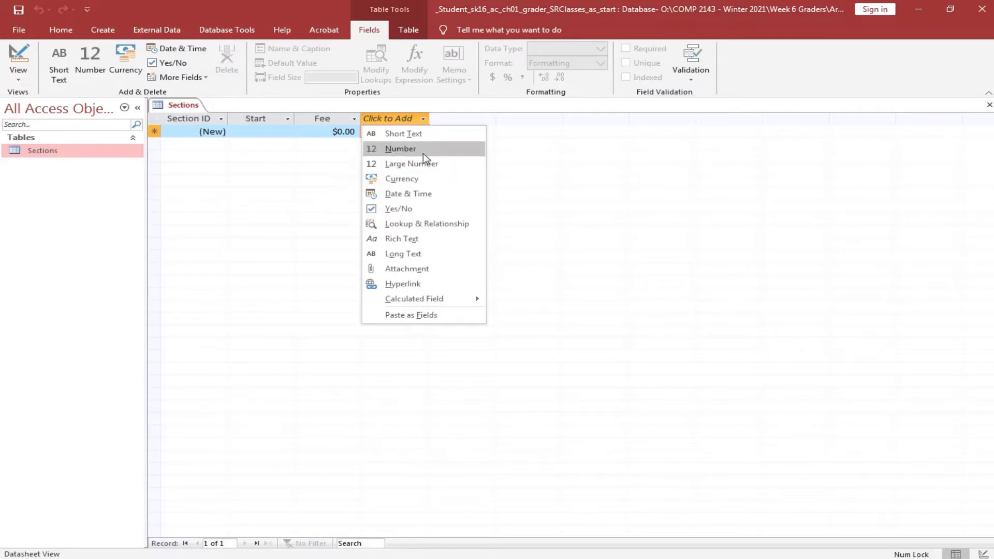
Add a Short Text field named InstructorID after Fee, with field size 50.
{"action": "left_click", "coordinate": [449, 135]}
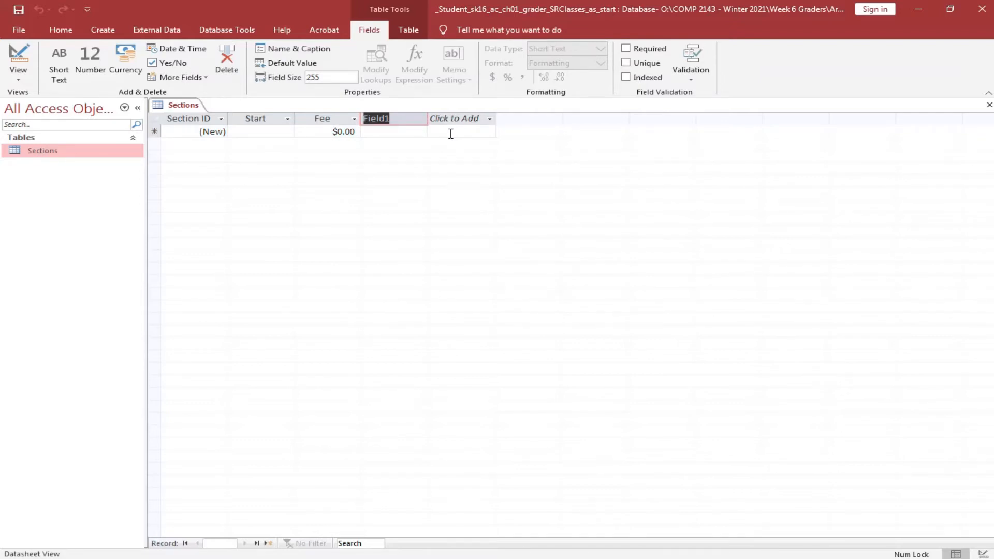
{"action": "type", "text": "InstructorID"}
{"action": "key", "text": "Return"}
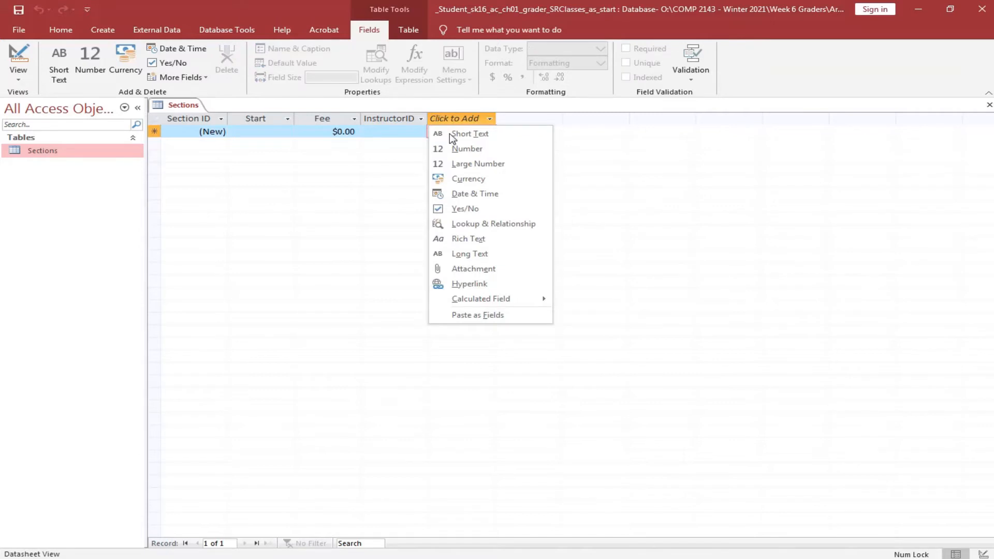
{"action": "left_click", "coordinate": [401, 119]}
{"action": "left_click", "coordinate": [398, 117]}
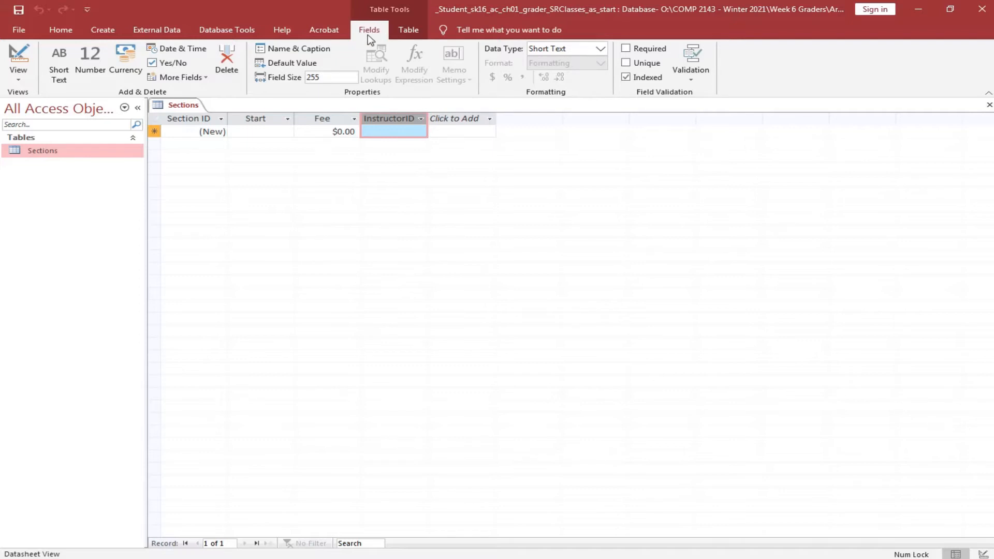
{"action": "left_click", "coordinate": [327, 77]}
{"action": "type", "text": "50"}
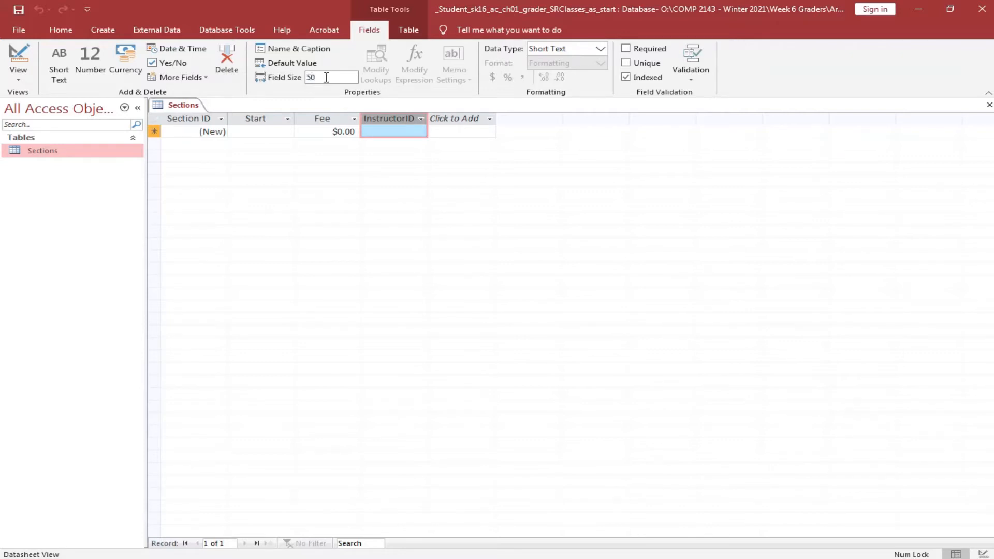
Give the InstructorID field the caption 'Instructor ID'.
{"action": "left_click", "coordinate": [307, 53]}
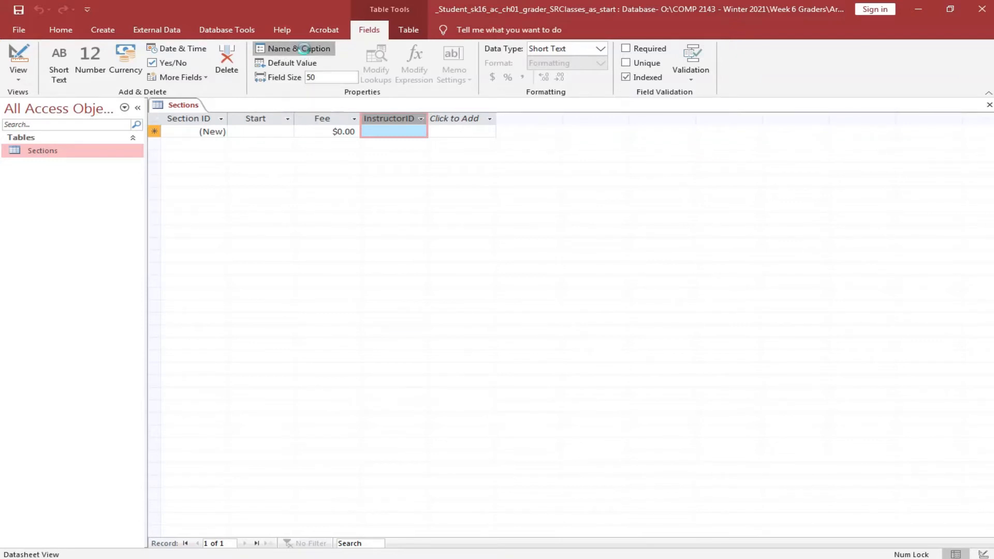
{"action": "left_click", "coordinate": [453, 281]}
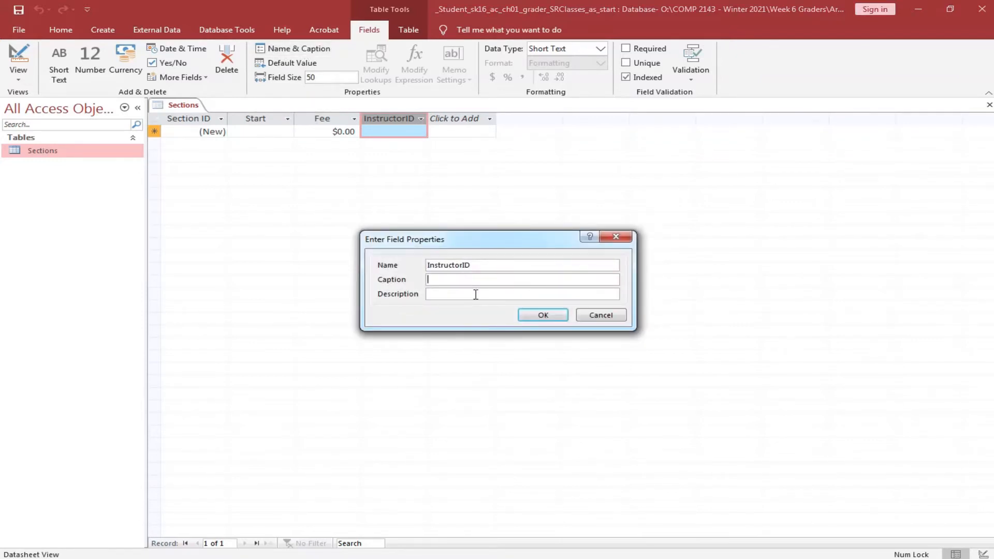
{"action": "type", "text": "Instructor ID"}
{"action": "left_click", "coordinate": [543, 315]}
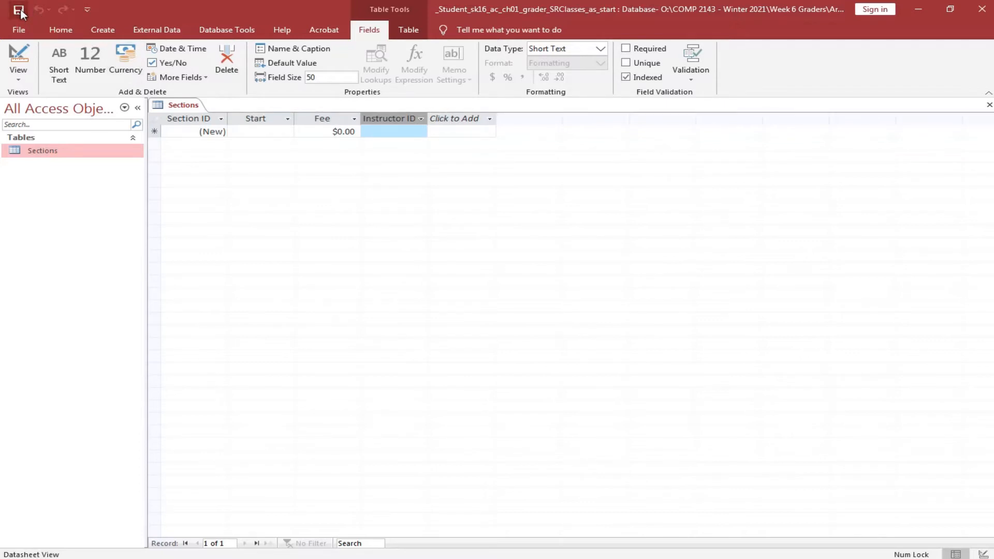
Close the Sections table and show the External Data import and export tools.
{"action": "left_click", "coordinate": [989, 107]}
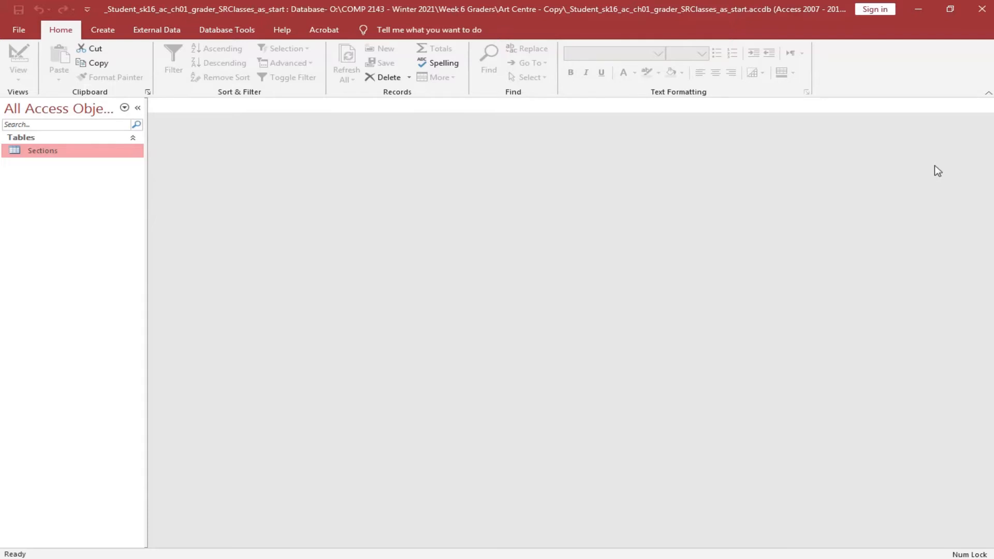
{"action": "left_click", "coordinate": [161, 34]}
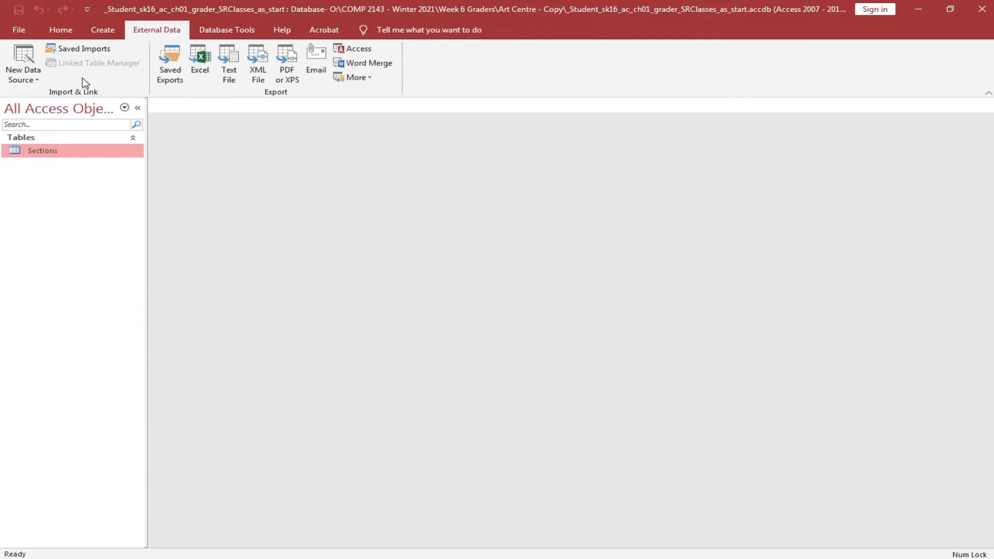
Choose the Sections Excel workbook as the import source, appending its records to the Sections table.
{"action": "left_click", "coordinate": [37, 81]}
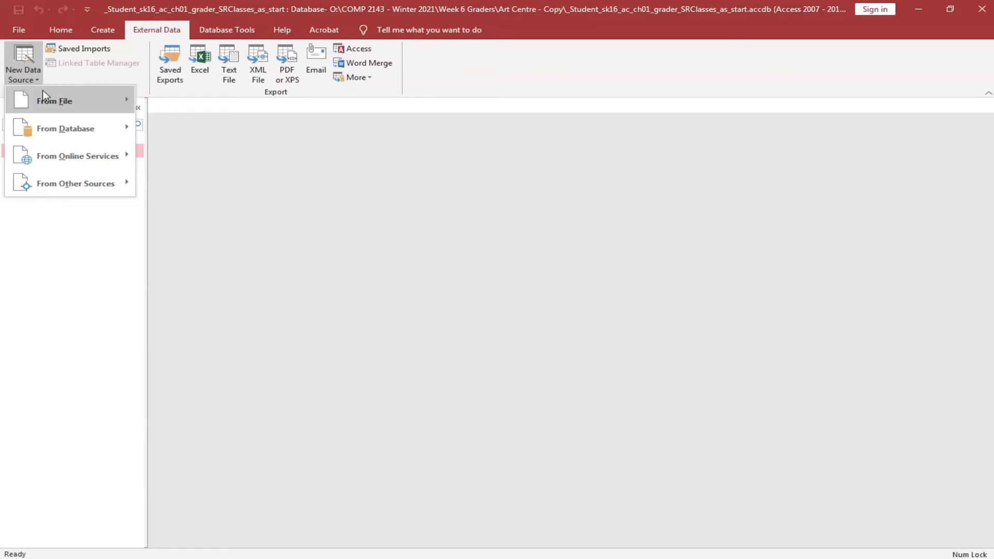
{"action": "mouse_move", "coordinate": [45, 104]}
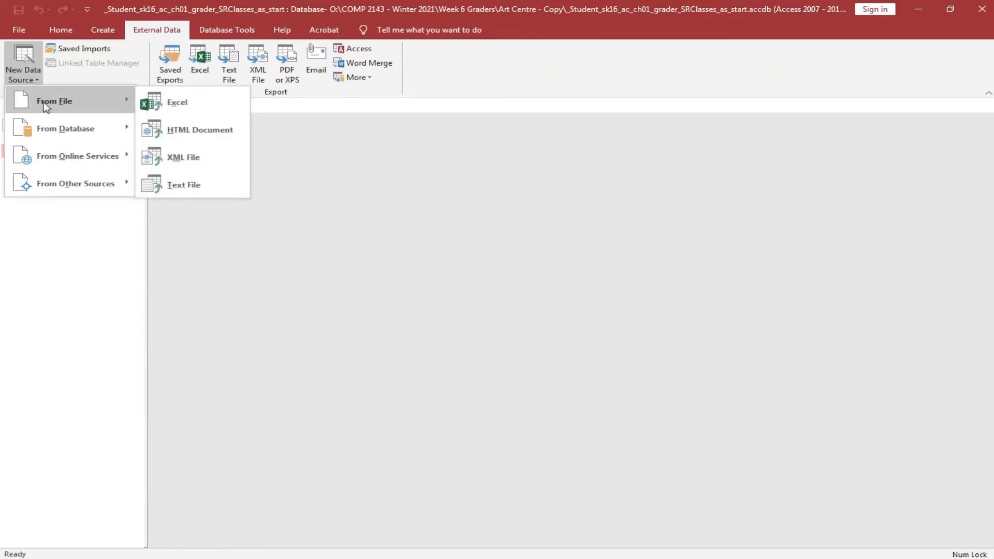
{"action": "left_click", "coordinate": [185, 106]}
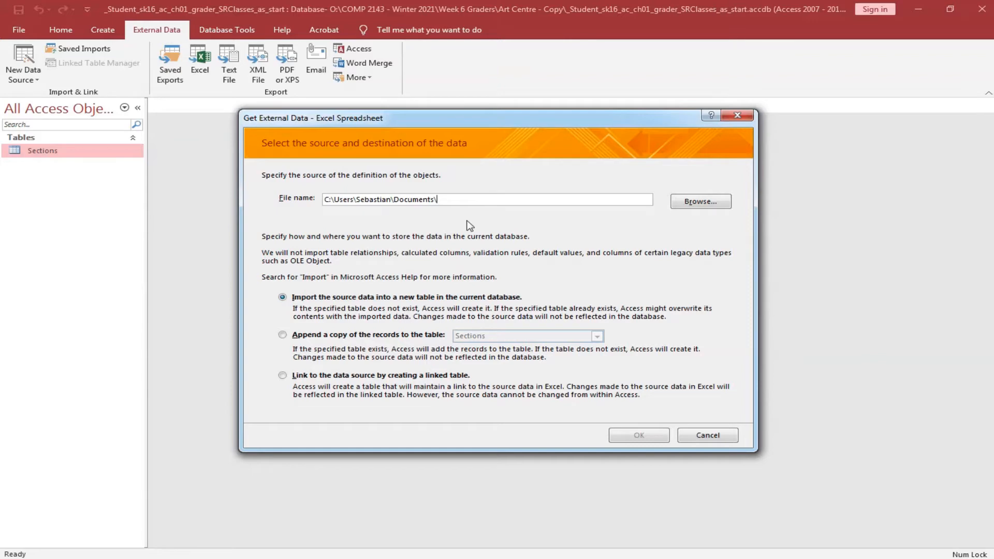
{"action": "left_click", "coordinate": [705, 209]}
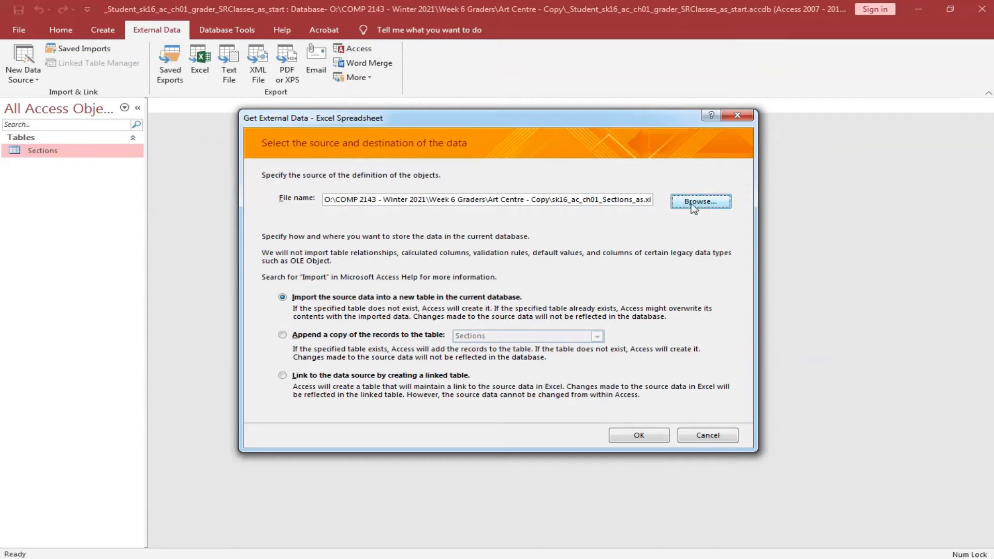
{"action": "left_click", "coordinate": [288, 337]}
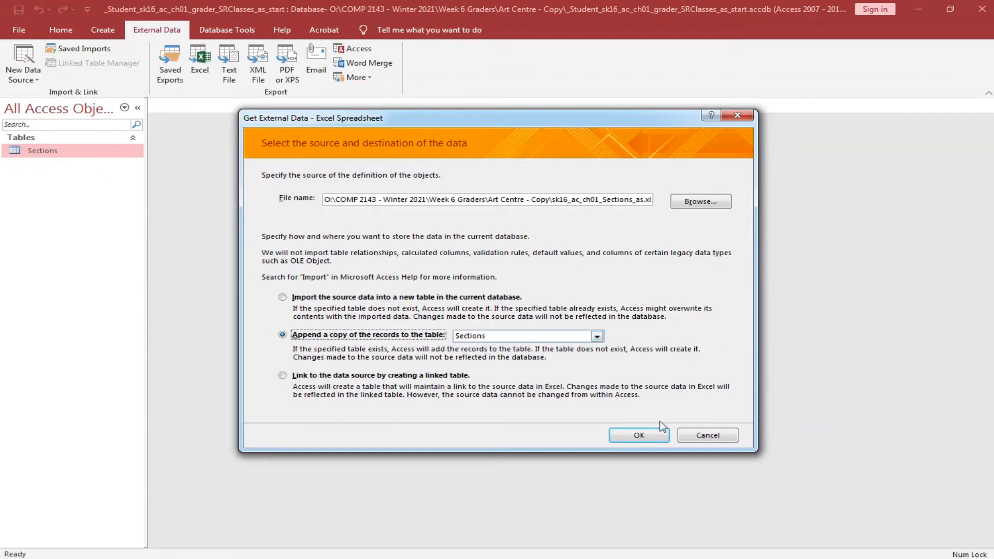
{"action": "left_click", "coordinate": [645, 435]}
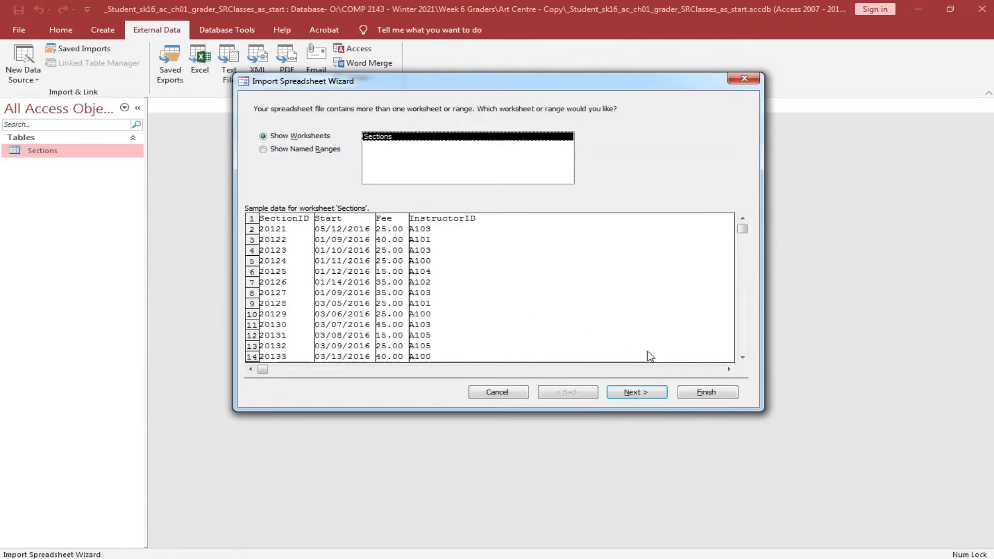
Import sk16_ac_ch01_Sections_as.xlsx into Sections, using its column headings and not saving import steps.
{"action": "left_click", "coordinate": [641, 393]}
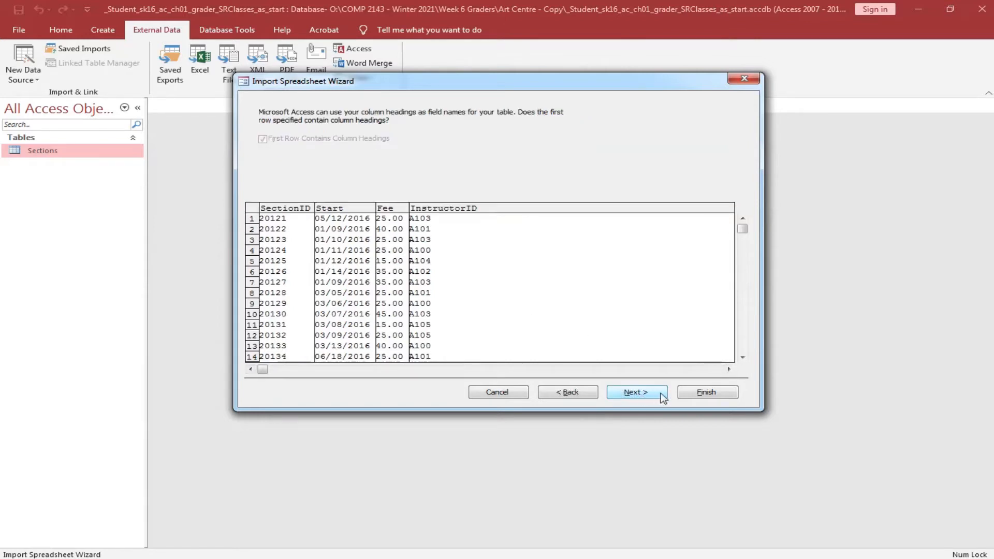
{"action": "left_click", "coordinate": [641, 393]}
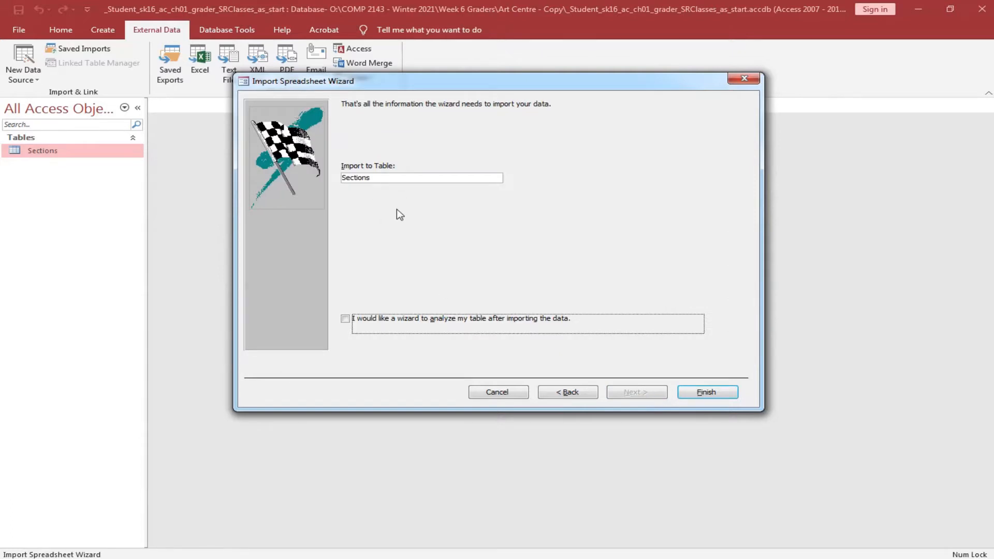
{"action": "left_click", "coordinate": [707, 392]}
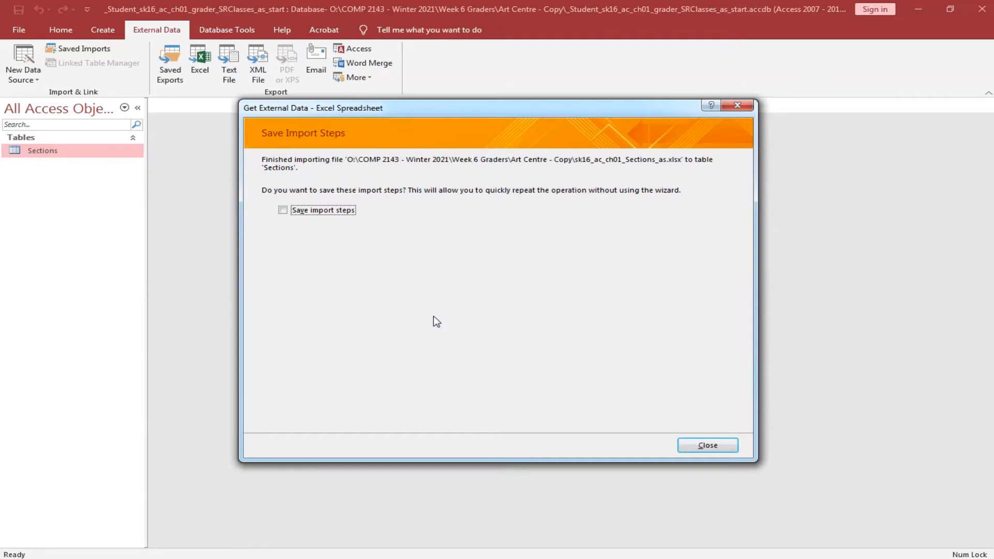
{"action": "left_click", "coordinate": [718, 444]}
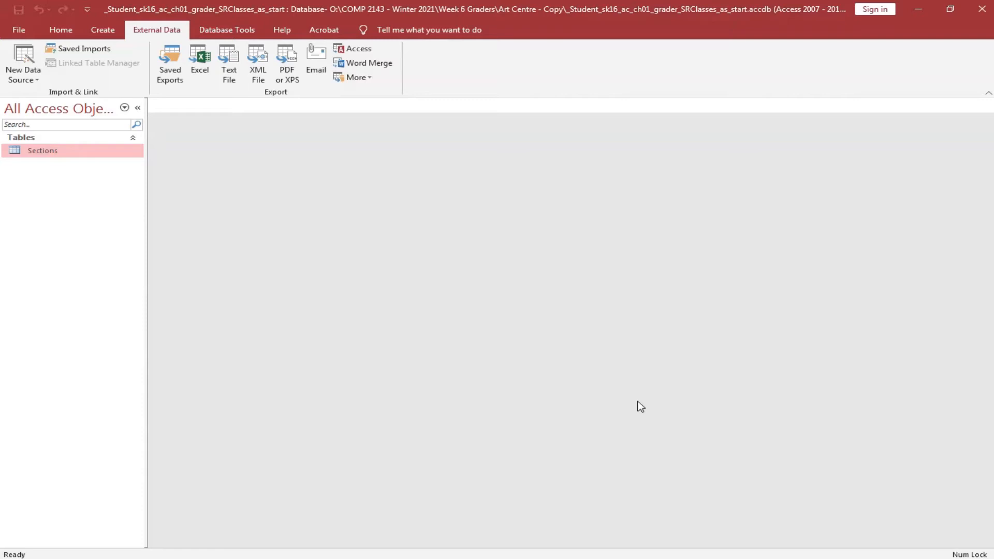
Open the Sections table to review its 25 imported records, numbered 20121 through 20146.
{"action": "double_click", "coordinate": [43, 154]}
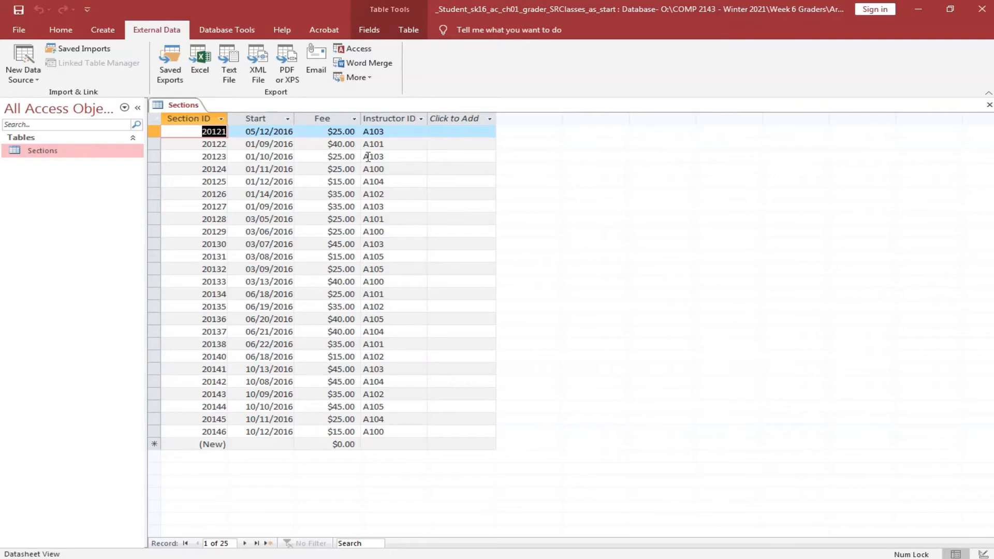
{"action": "left_click", "coordinate": [441, 119]}
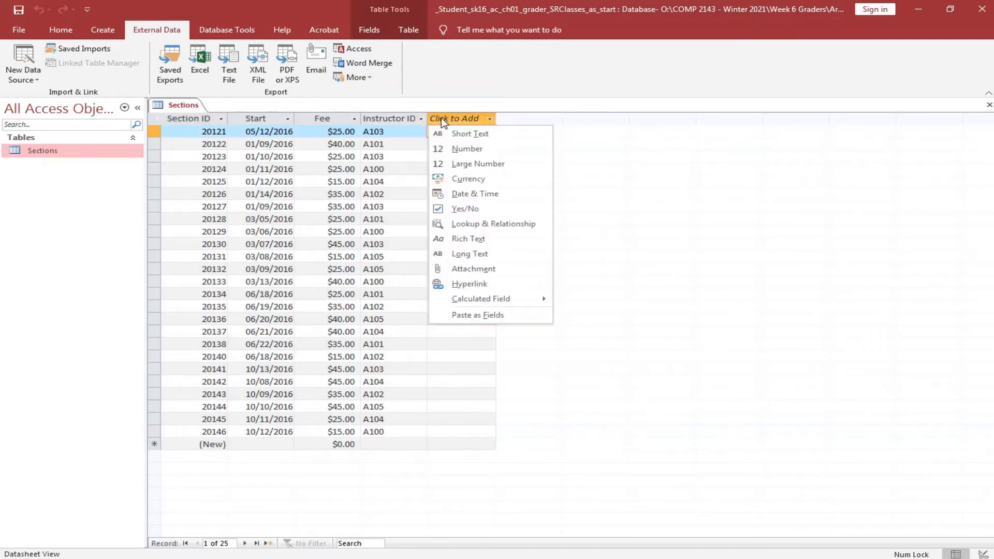
{"action": "left_click", "coordinate": [186, 119]}
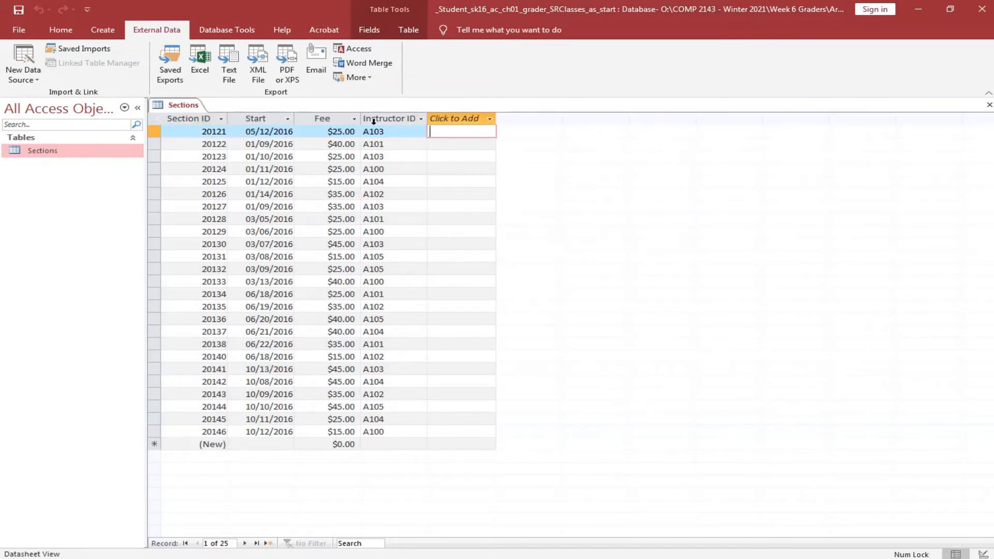
{"action": "left_click", "coordinate": [187, 118]}
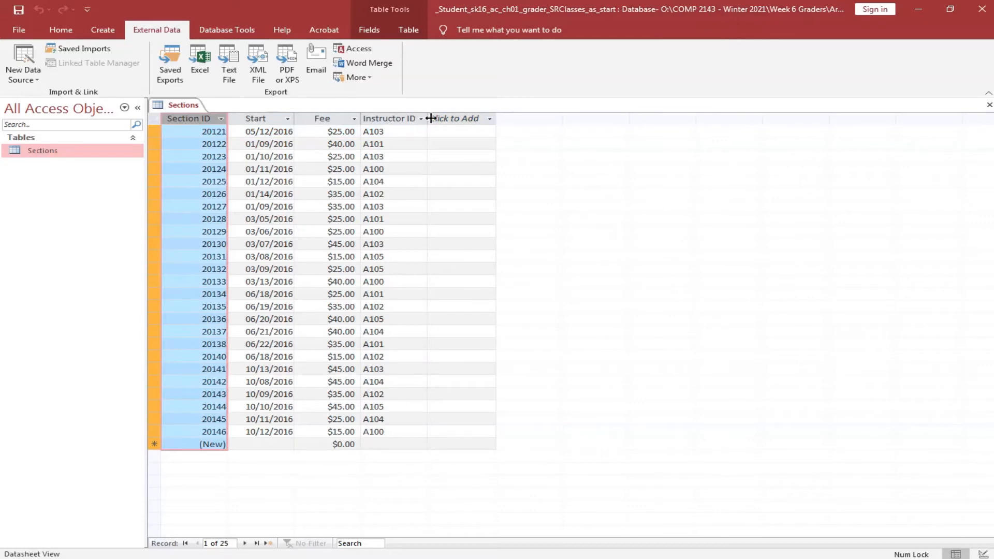
{"action": "left_click", "coordinate": [438, 119], "text": "shift"}
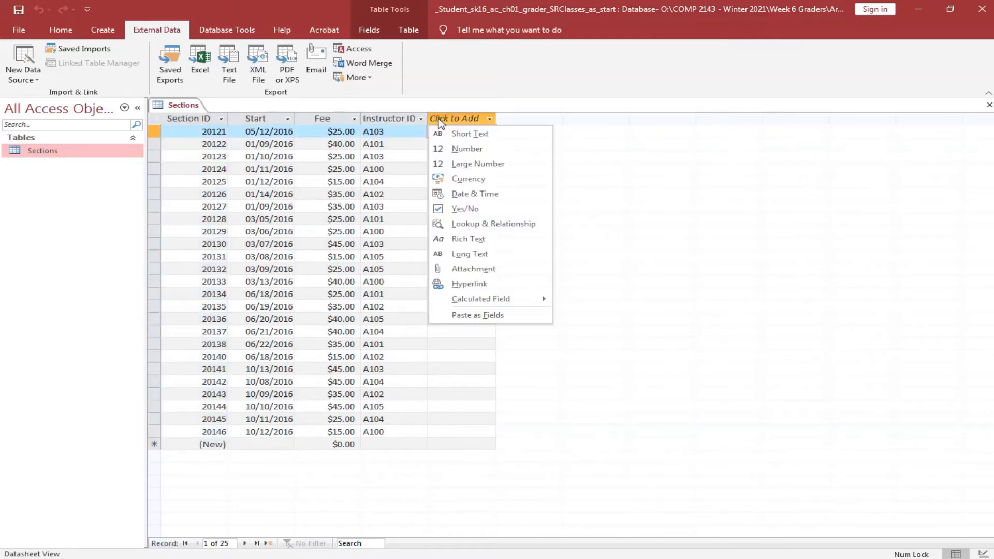
{"action": "left_click", "coordinate": [179, 120]}
Best-fit the Section ID through Instructor ID columns to their contents.
{"action": "left_click", "coordinate": [215, 118]}
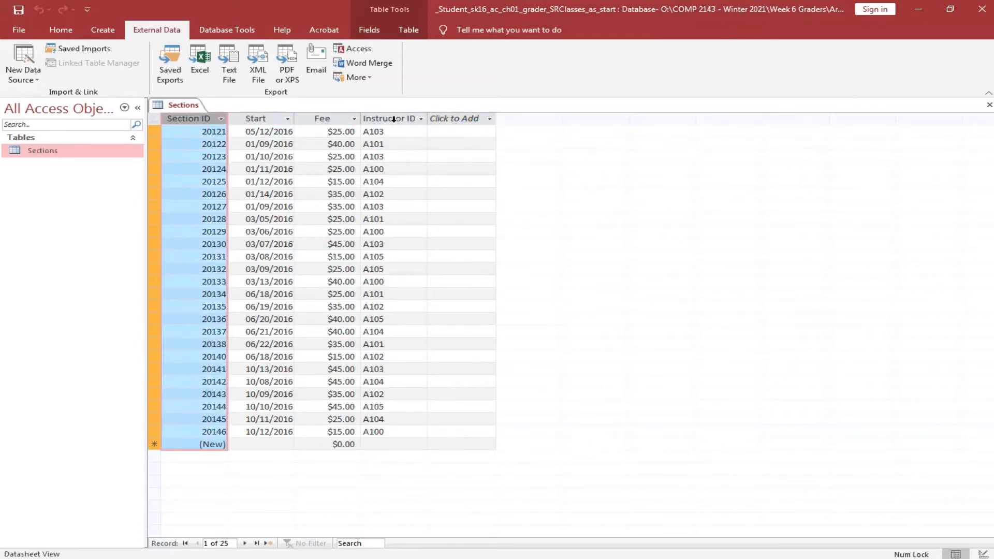
{"action": "left_click", "coordinate": [393, 119], "text": "shift"}
{"action": "right_click", "coordinate": [394, 119]}
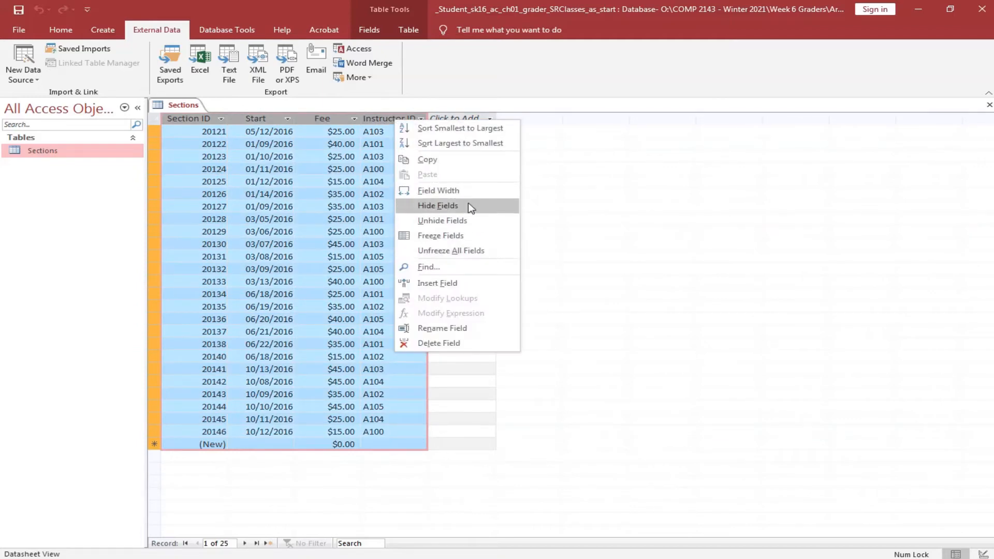
{"action": "left_click", "coordinate": [460, 191]}
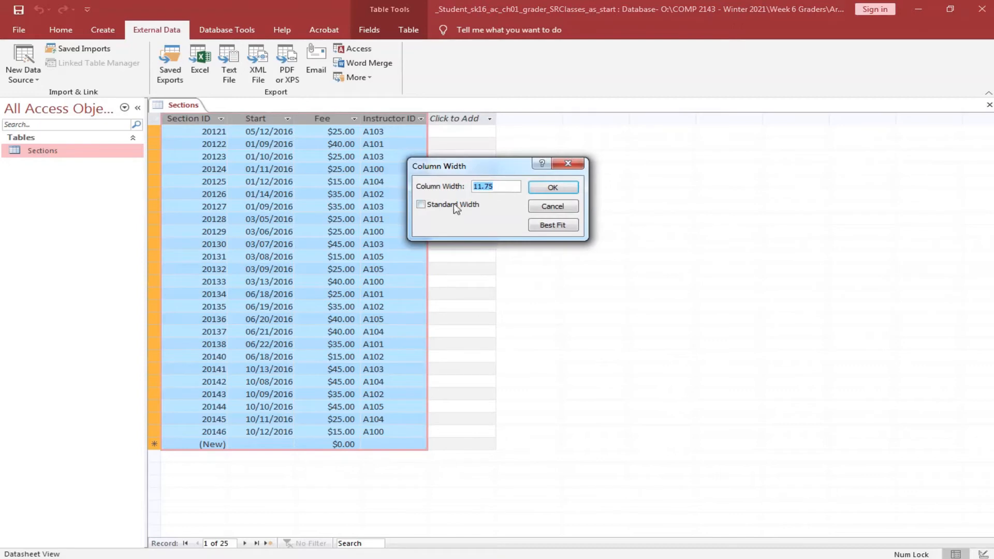
{"action": "left_click", "coordinate": [554, 226]}
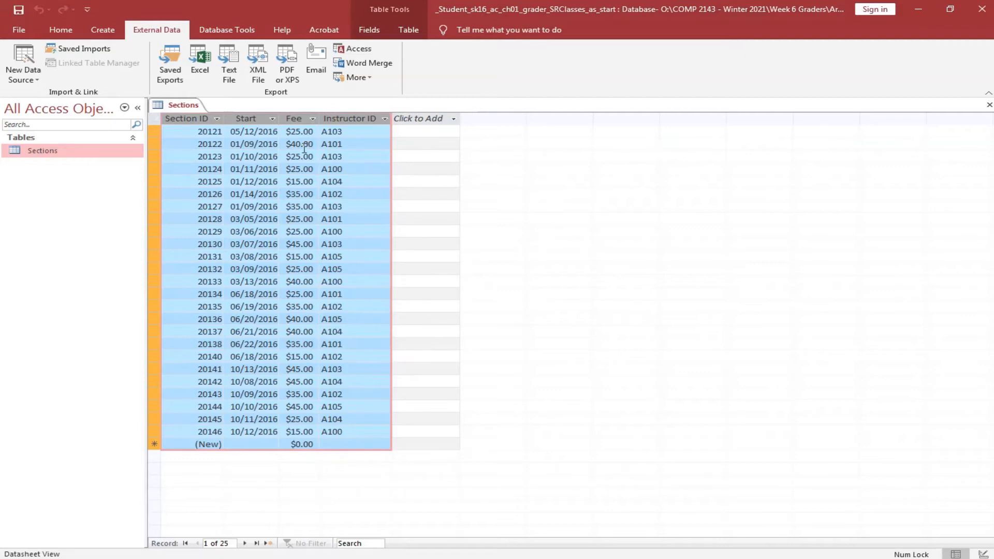
{"action": "left_click", "coordinate": [273, 119]}
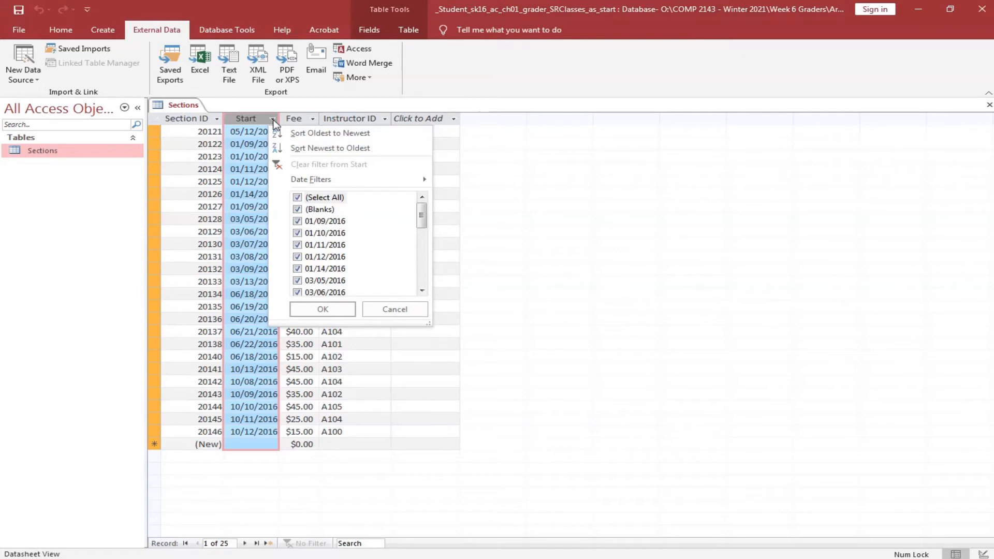
Sort sections by Start date oldest to newest and filter Instructor ID to A103 only.
{"action": "left_click", "coordinate": [332, 134]}
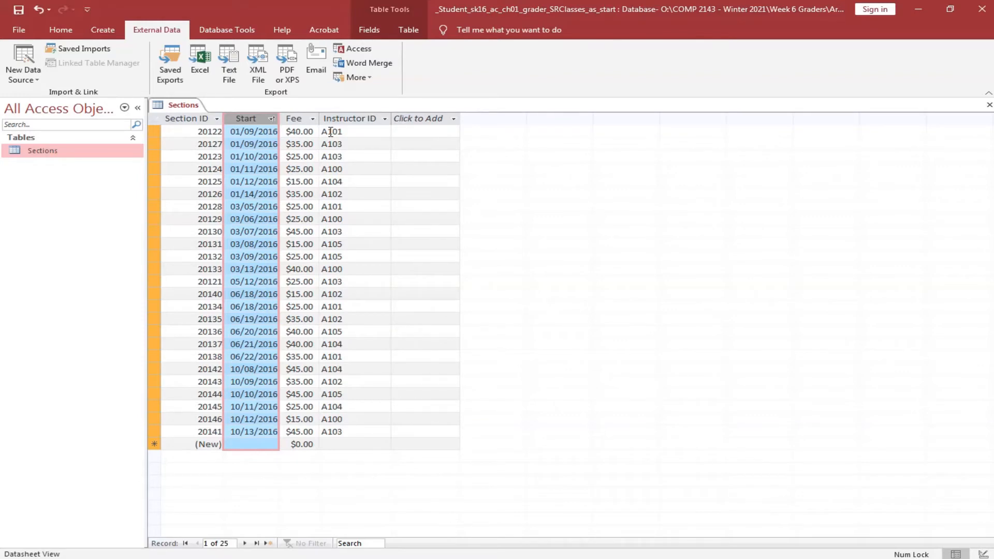
{"action": "left_click", "coordinate": [386, 119]}
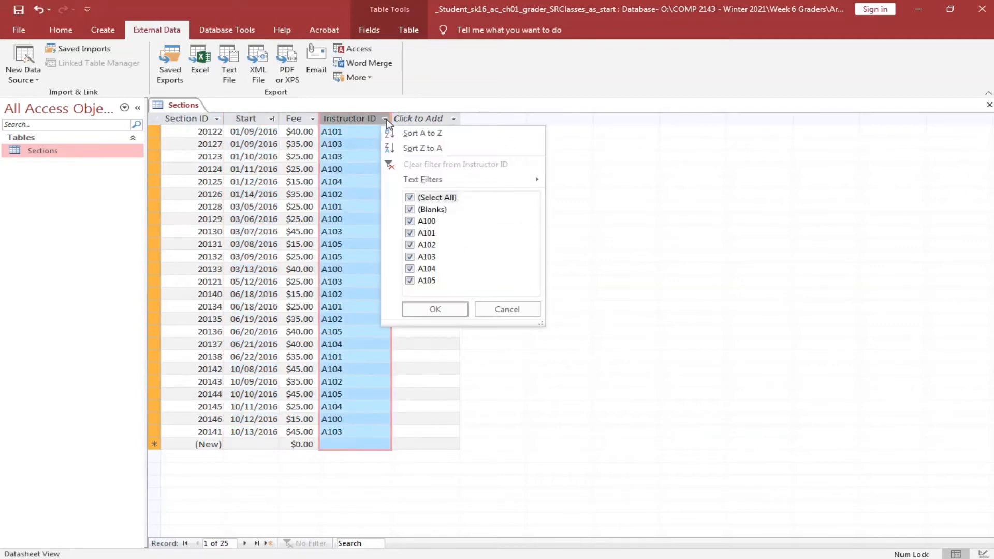
{"action": "left_click", "coordinate": [410, 198]}
{"action": "left_click", "coordinate": [410, 257]}
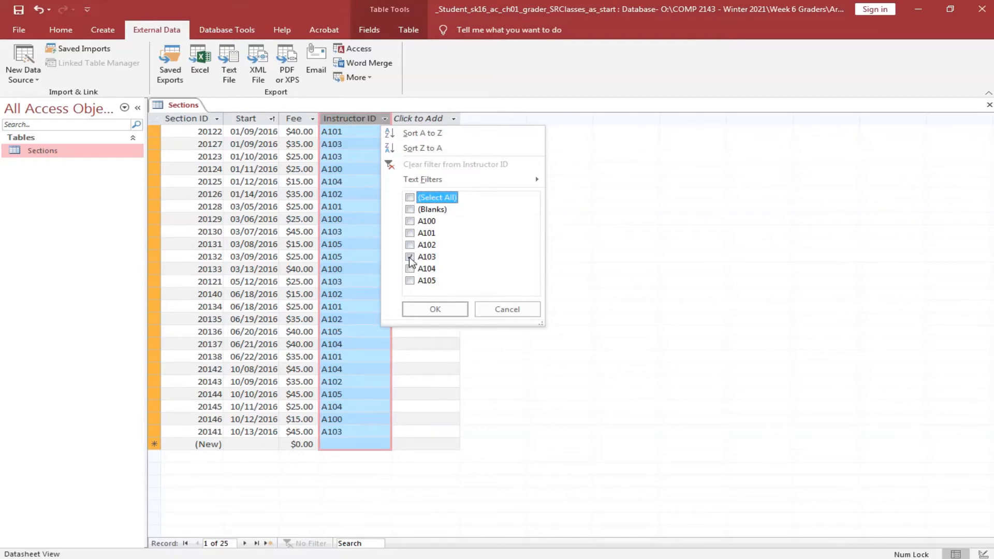
{"action": "left_click", "coordinate": [435, 310]}
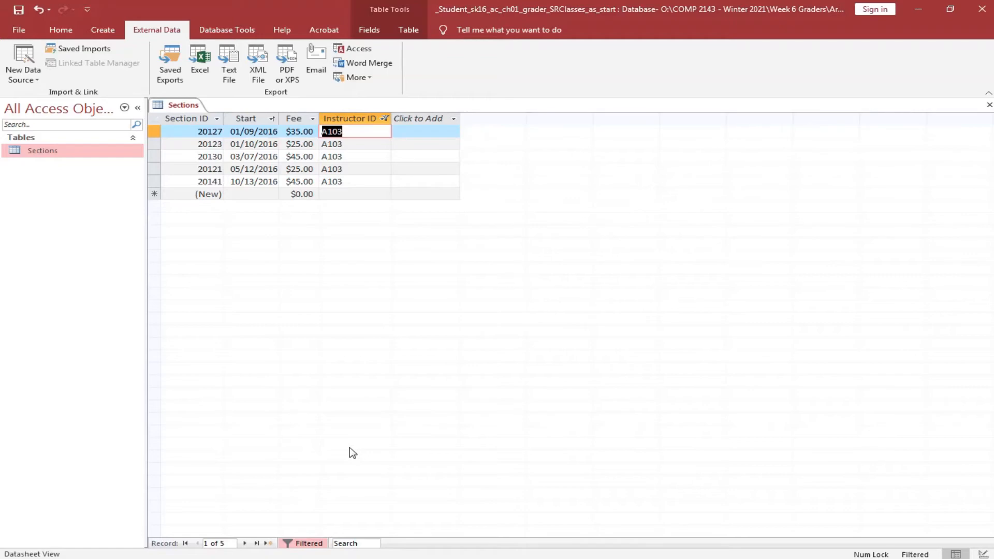
{"action": "left_click", "coordinate": [157, 119]}
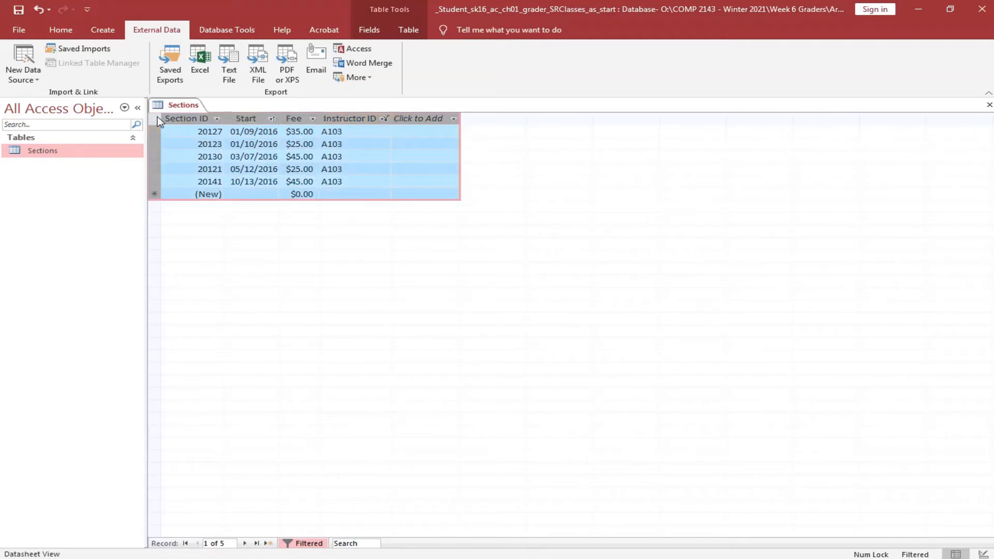
Format the whole Sections datasheet text as Cambria, size 10.
{"action": "left_click", "coordinate": [67, 34]}
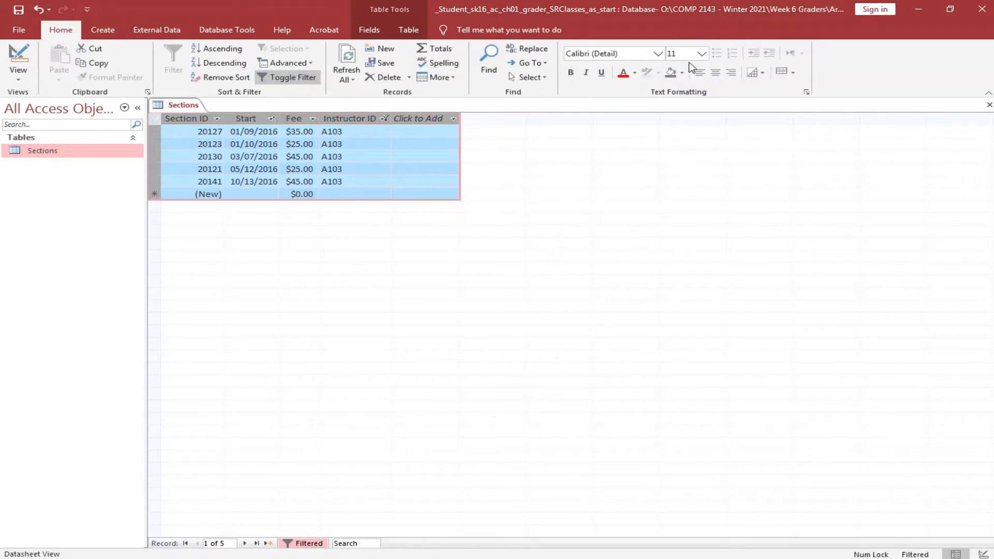
{"action": "left_click", "coordinate": [703, 53]}
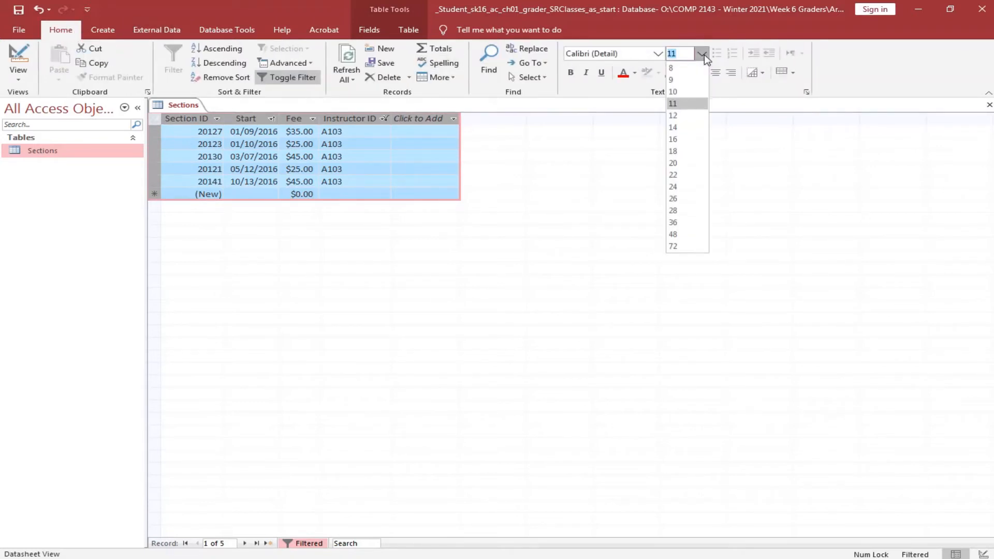
{"action": "left_click", "coordinate": [691, 91]}
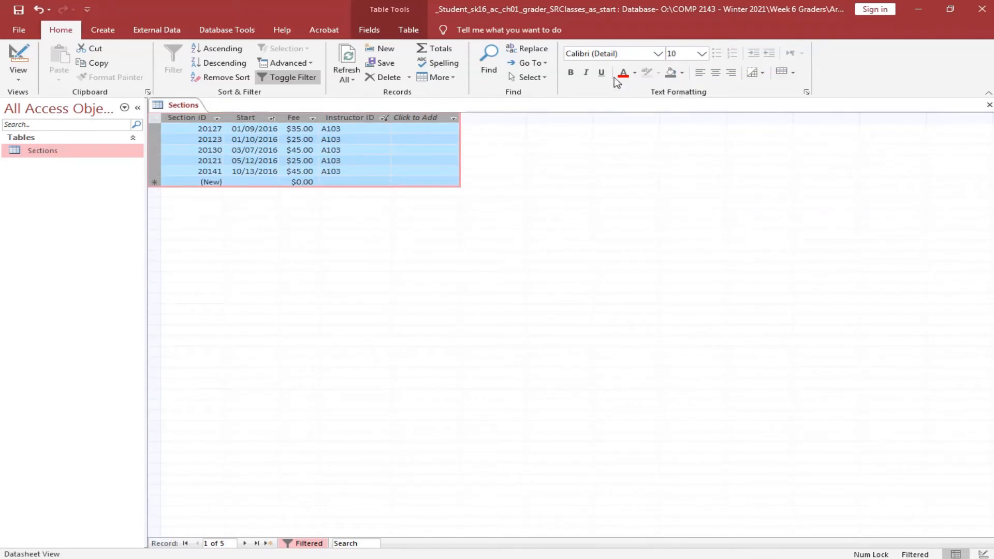
{"action": "left_click", "coordinate": [657, 54]}
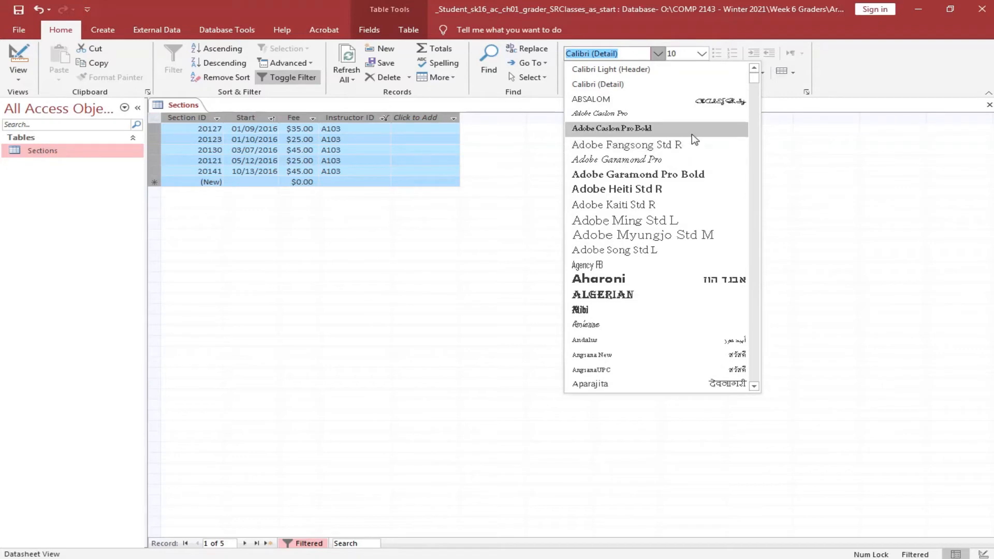
{"action": "scroll", "coordinate": [670, 193], "scroll_direction": "down", "scroll_amount": 7}
{"action": "scroll", "coordinate": [659, 253], "scroll_direction": "down", "scroll_amount": 4}
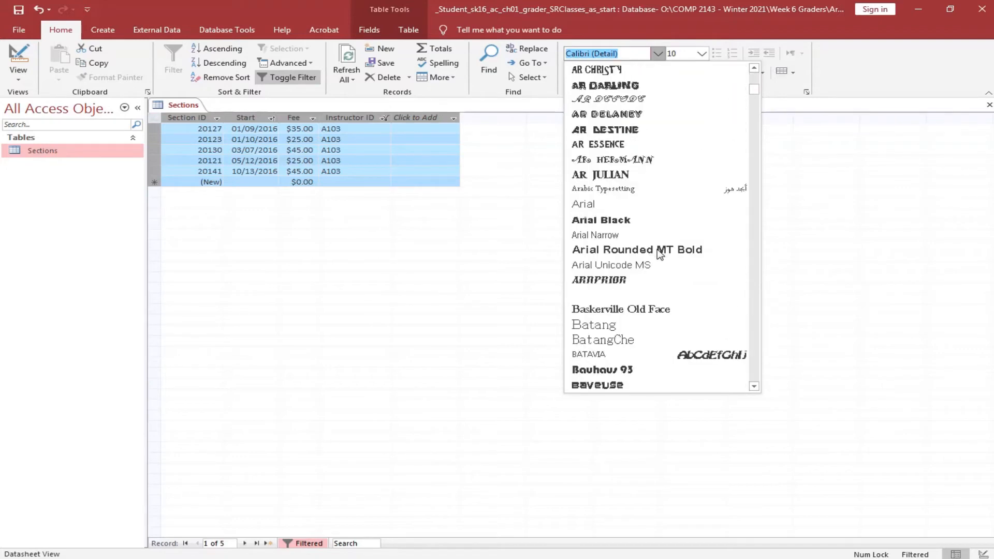
{"action": "scroll", "coordinate": [657, 249], "scroll_direction": "down", "scroll_amount": 8}
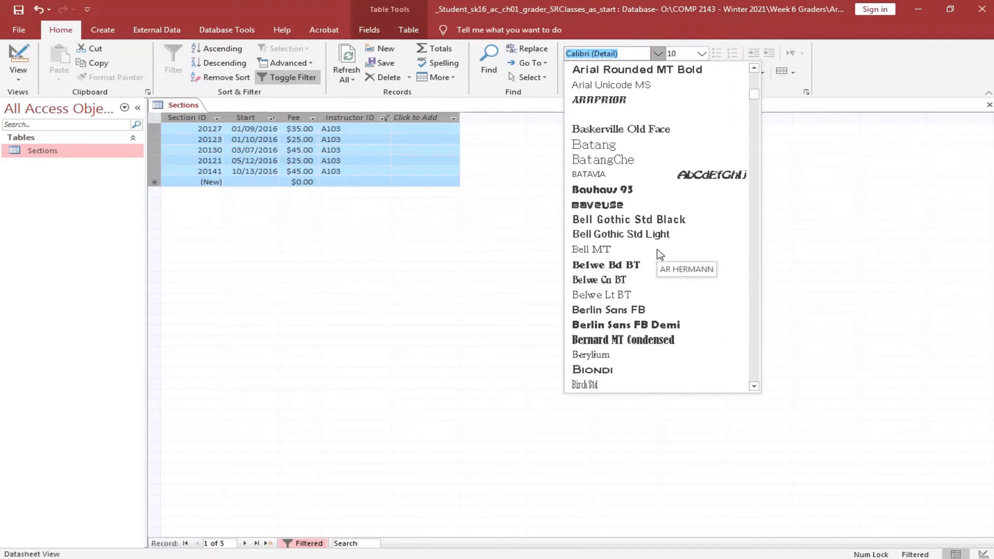
{"action": "scroll", "coordinate": [598, 304], "scroll_direction": "down", "scroll_amount": 5}
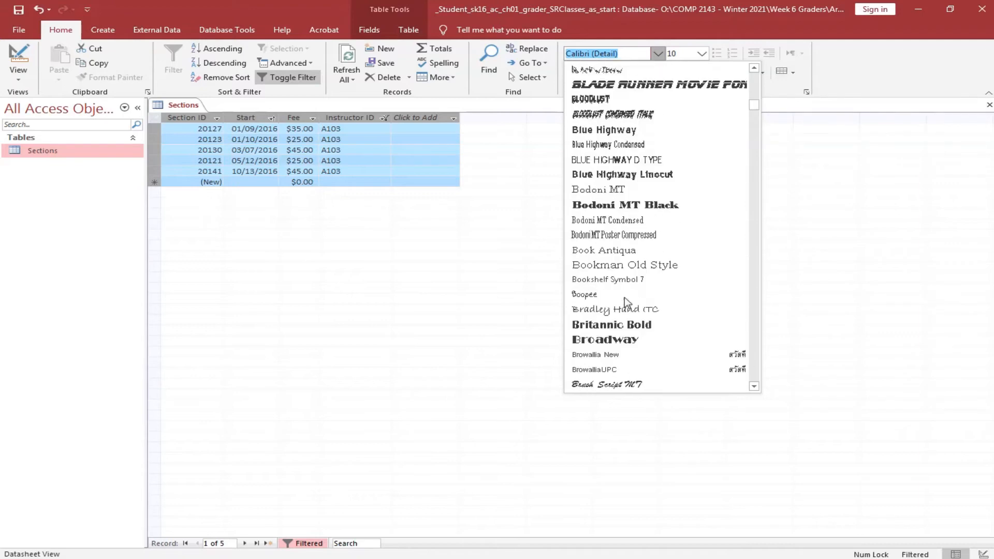
{"action": "scroll", "coordinate": [647, 325], "scroll_direction": "down", "scroll_amount": 2}
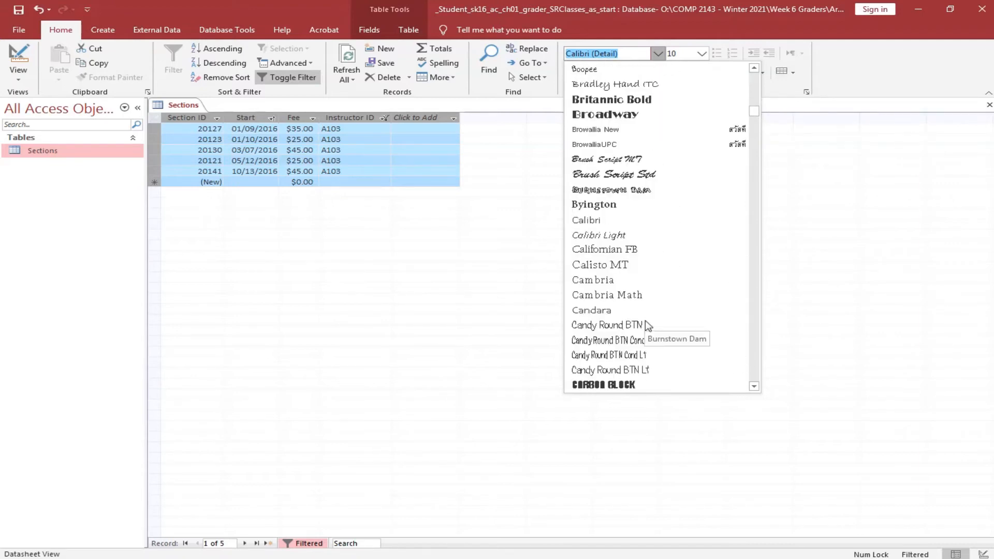
{"action": "left_click", "coordinate": [613, 285]}
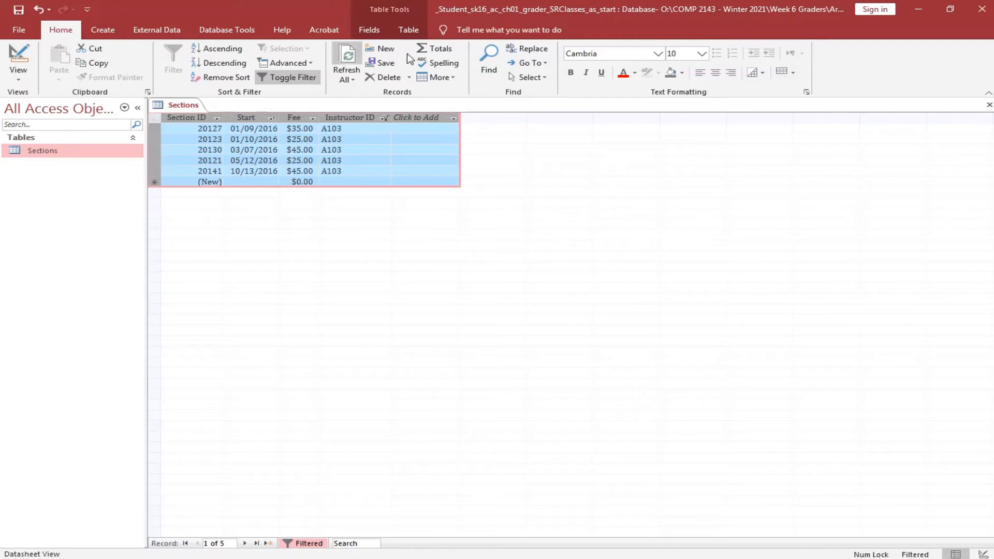
Apply sunken cells, an automatic white background and green gridlines, then save the datasheet.
{"action": "left_click", "coordinate": [806, 93]}
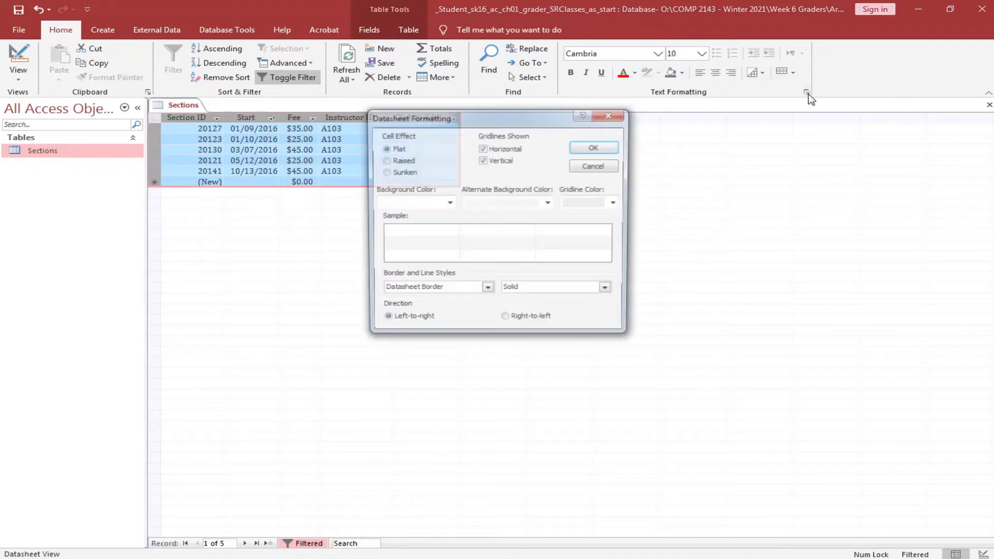
{"action": "left_click_drag", "start_coordinate": [636, 141], "coordinate": [608, 123]}
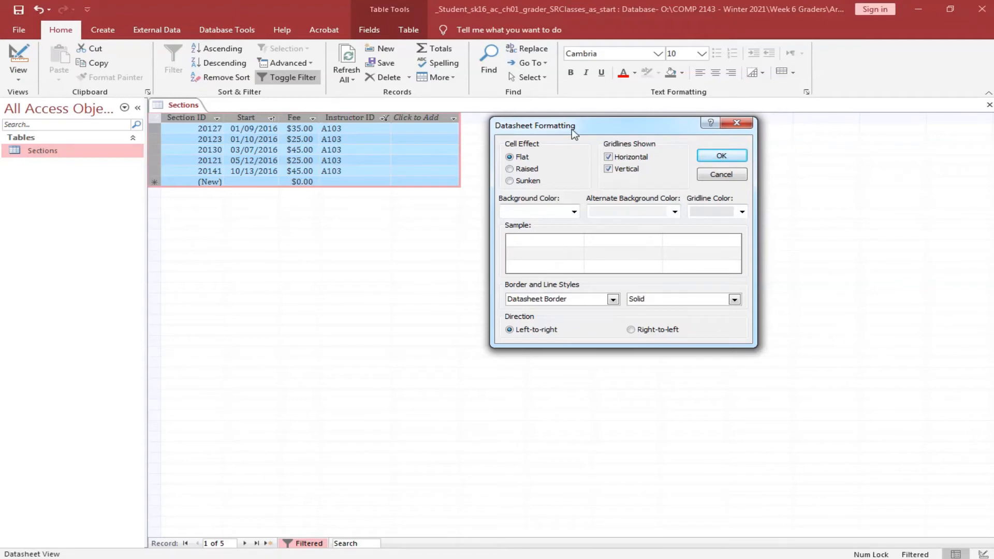
{"action": "left_click", "coordinate": [526, 181]}
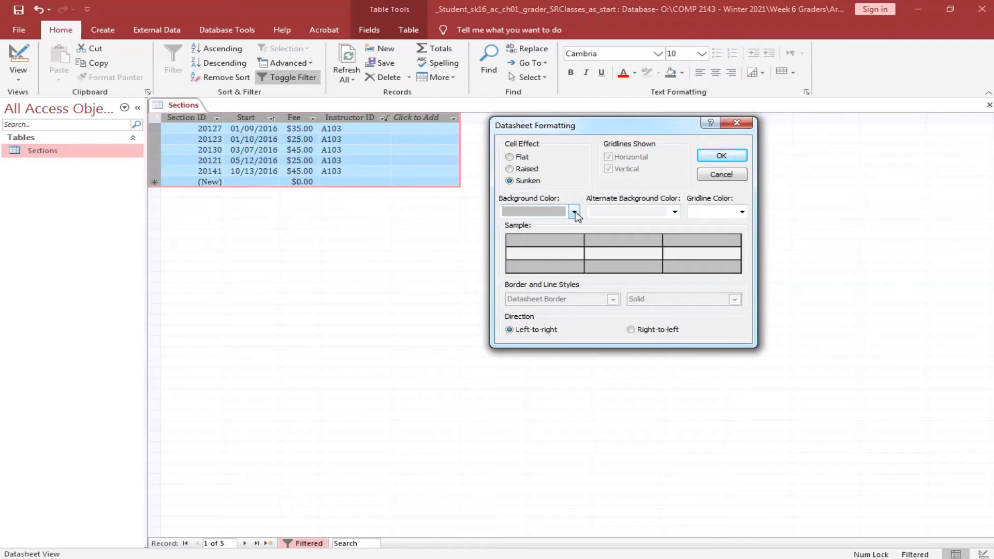
{"action": "left_click", "coordinate": [574, 212]}
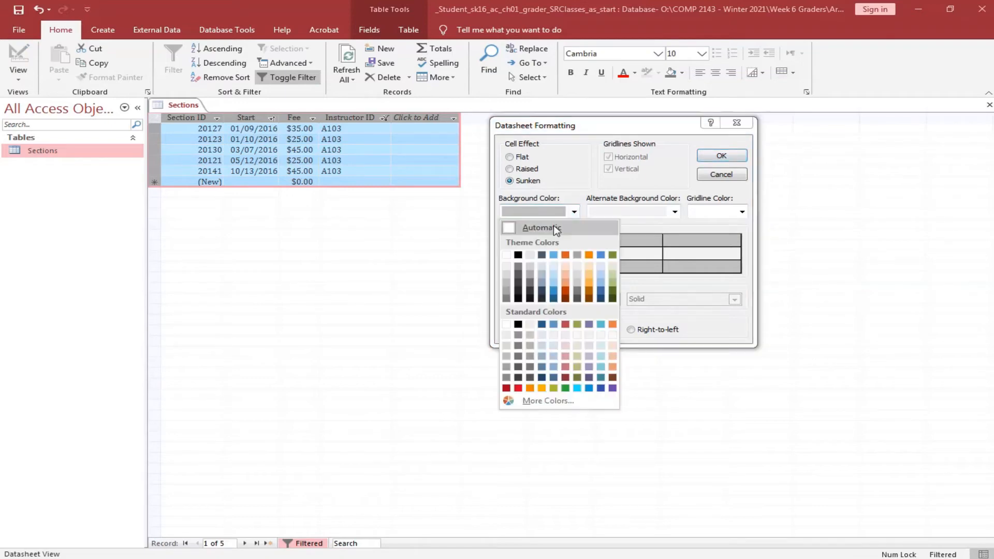
{"action": "left_click", "coordinate": [555, 227]}
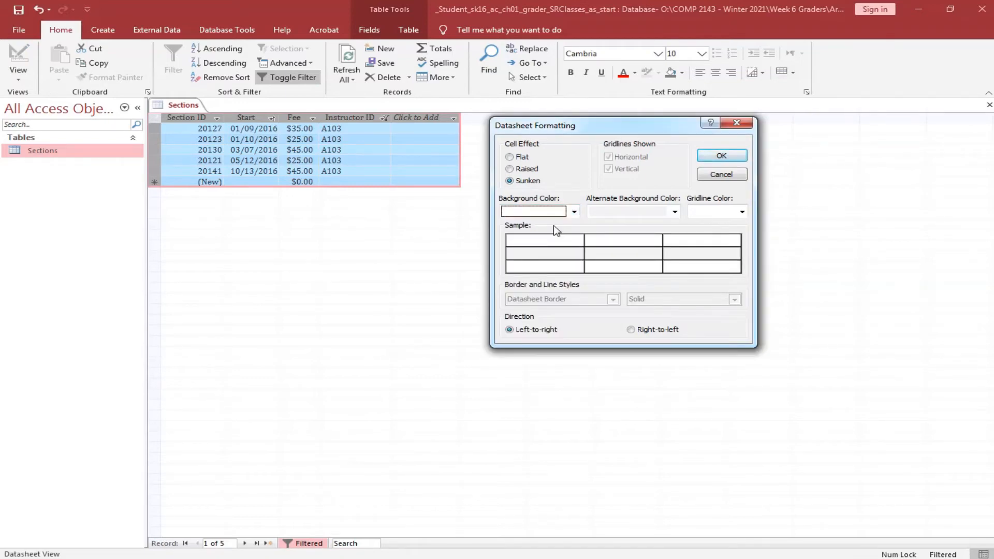
{"action": "left_click", "coordinate": [742, 212]}
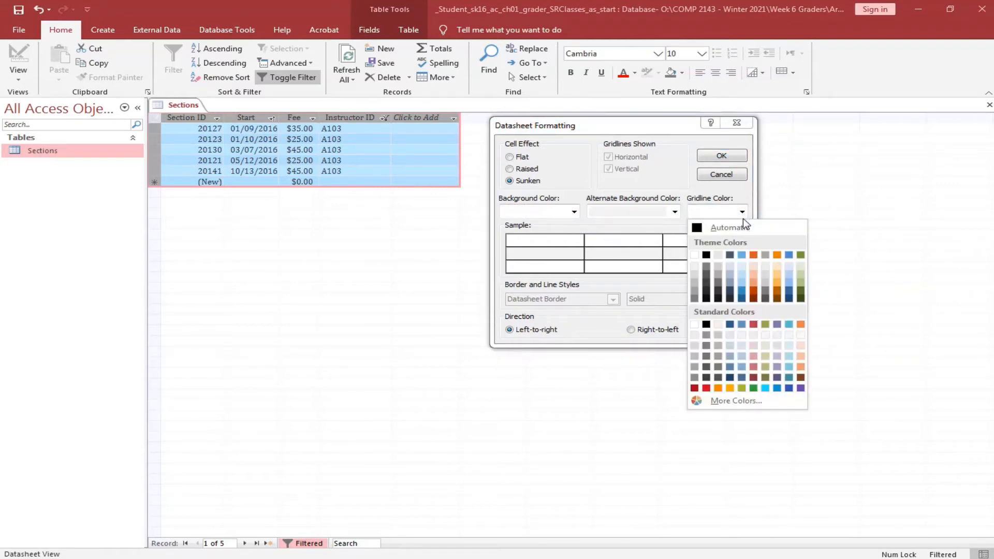
{"action": "left_click", "coordinate": [800, 255]}
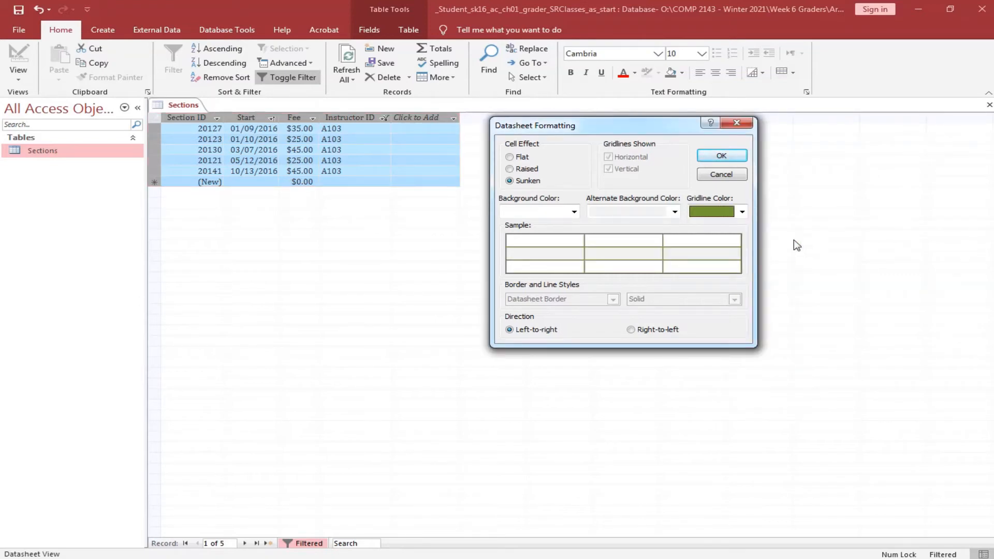
{"action": "left_click", "coordinate": [735, 157]}
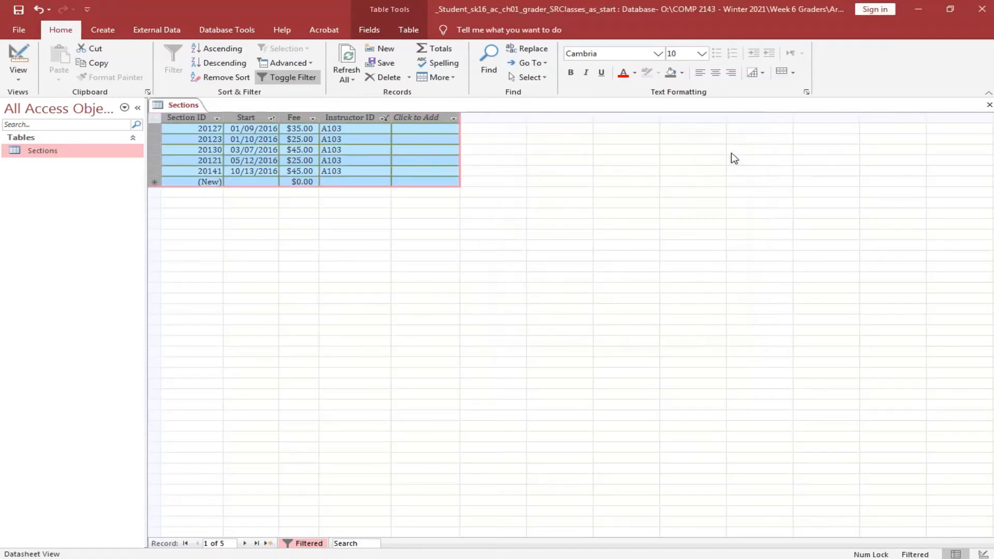
{"action": "left_click", "coordinate": [19, 10]}
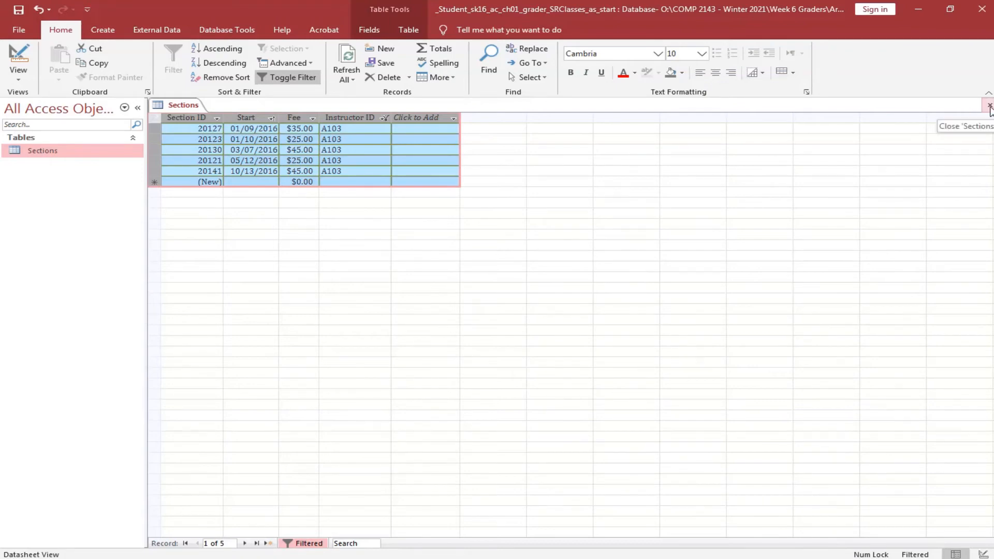
Close the Sections table, leaving the Create ribbon commands showing.
{"action": "left_click", "coordinate": [989, 106]}
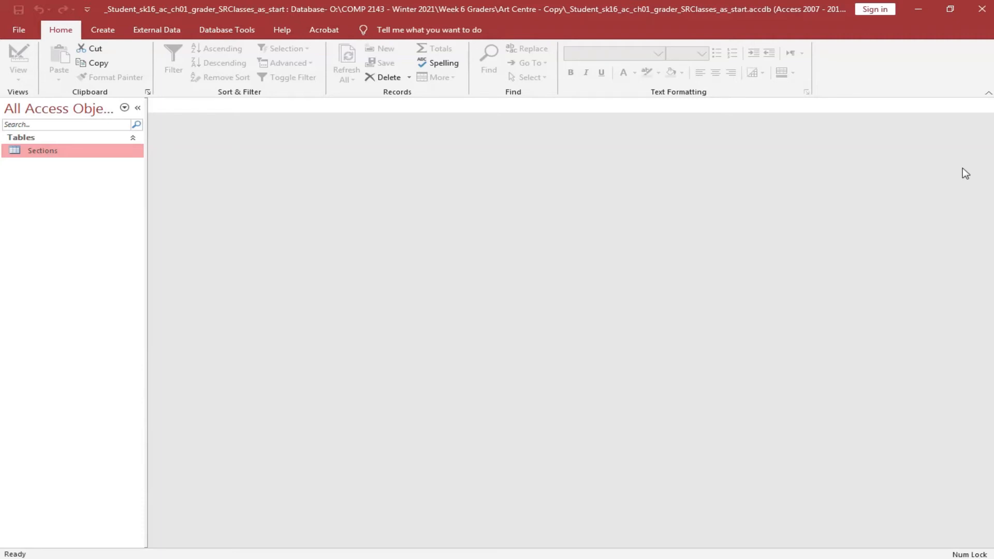
{"action": "left_click", "coordinate": [110, 31]}
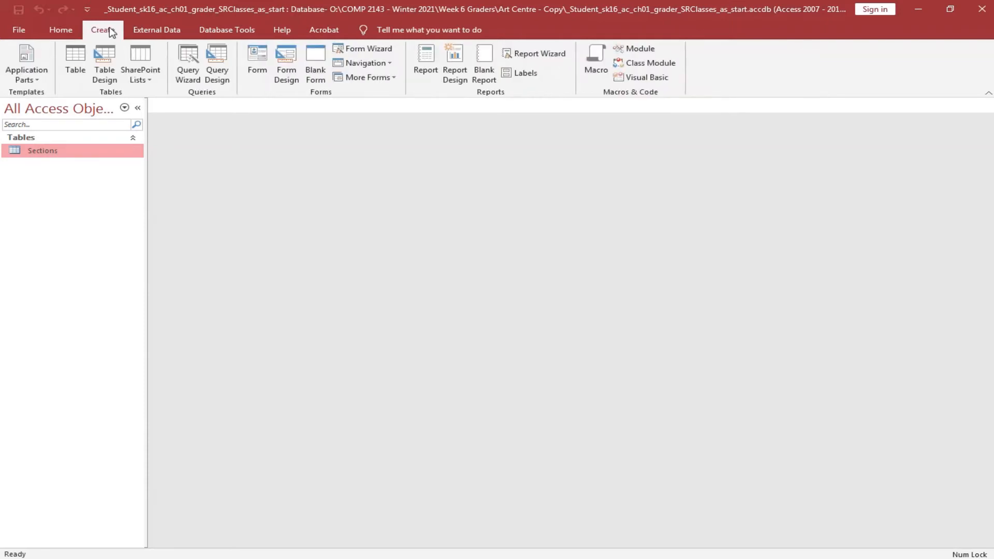
Create a design-view table whose Short Text field InstructorID is the primary key.
{"action": "left_click", "coordinate": [105, 78]}
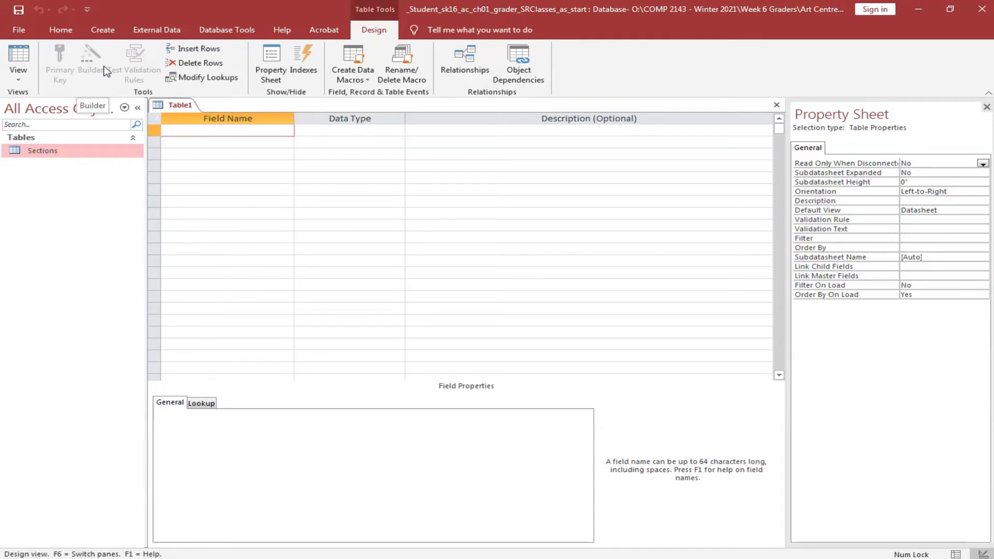
{"action": "type", "text": "Instructor"}
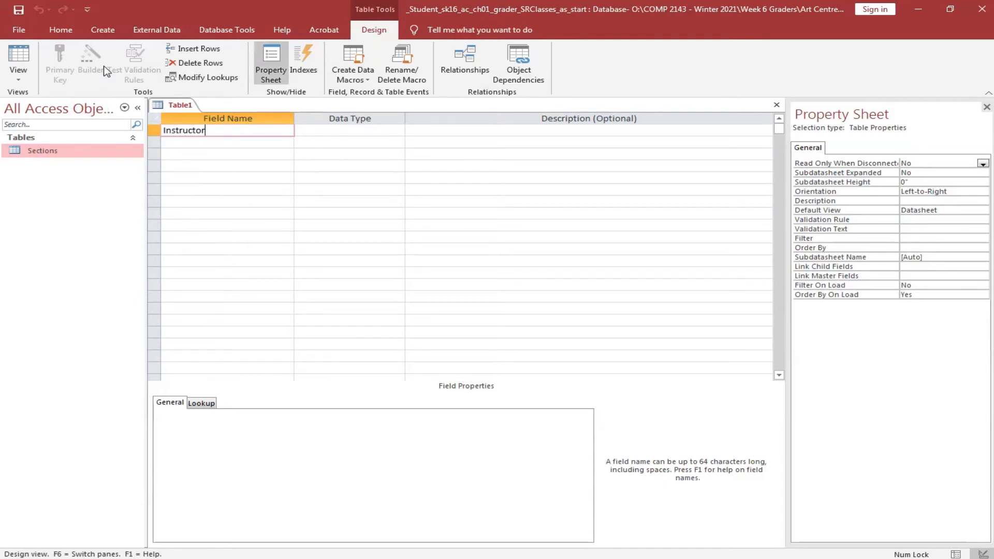
{"action": "type", "text": "ID"}
{"action": "left_click", "coordinate": [366, 131]}
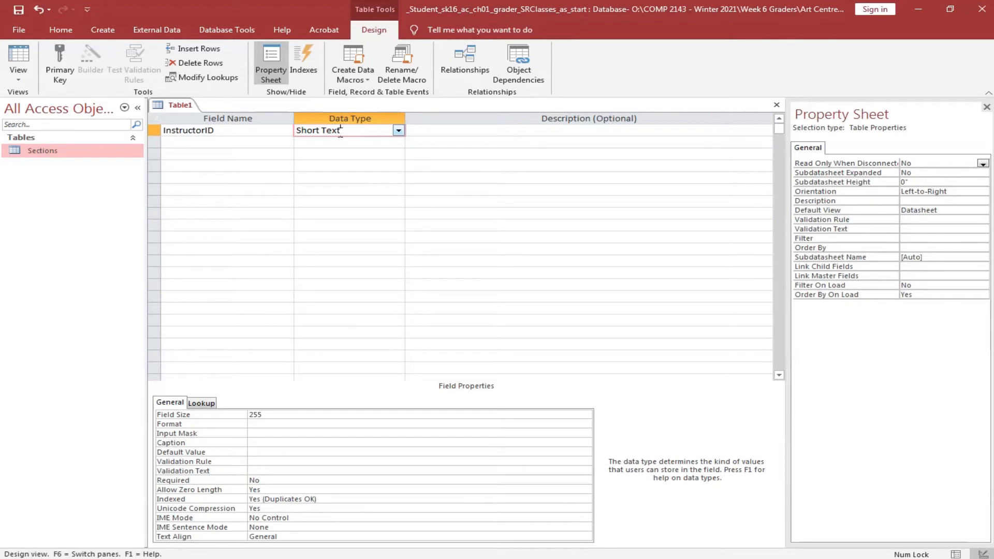
{"action": "left_click", "coordinate": [154, 131]}
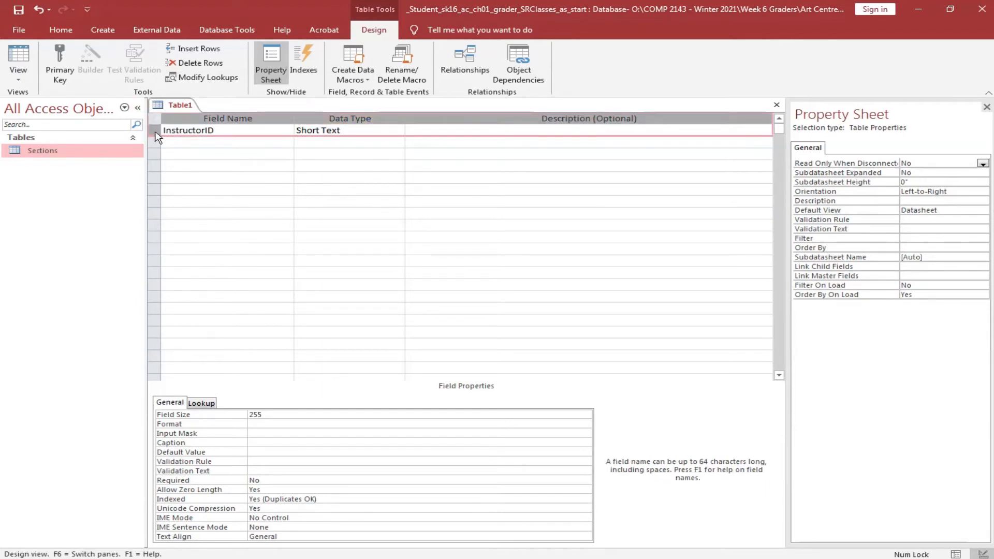
{"action": "left_click", "coordinate": [57, 63]}
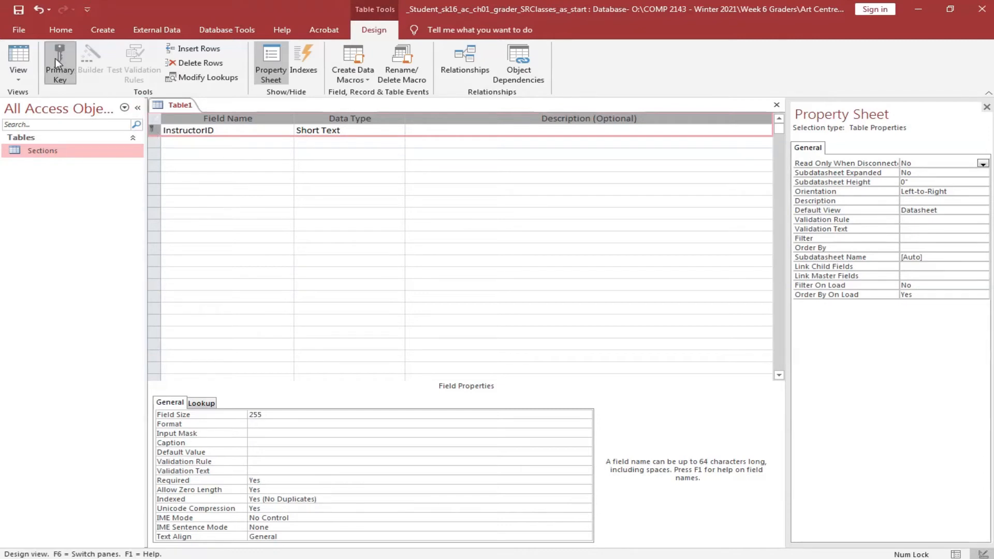
{"action": "left_click", "coordinate": [167, 141]}
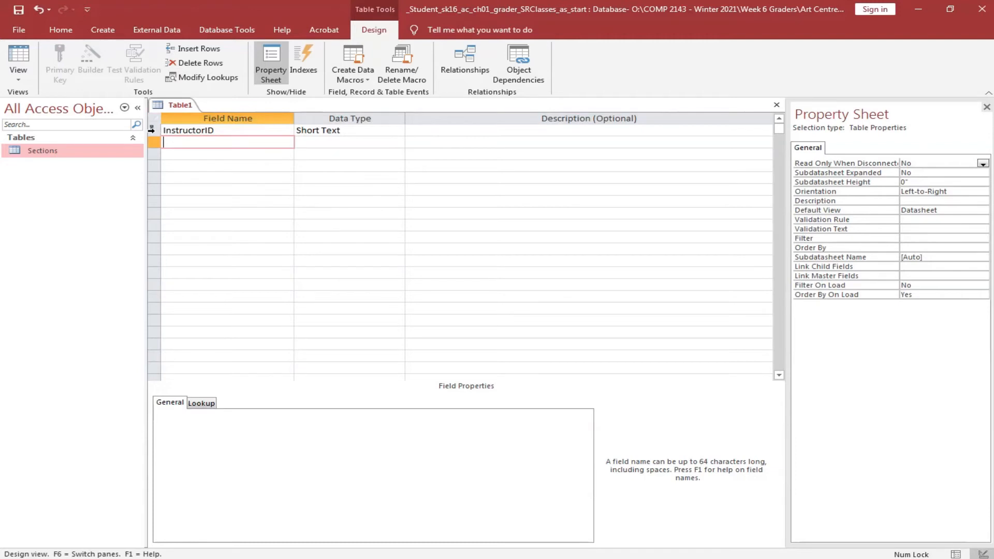
Set the InstructorID field size to 50 and its caption to 'Instructor ID'.
{"action": "left_click", "coordinate": [234, 130]}
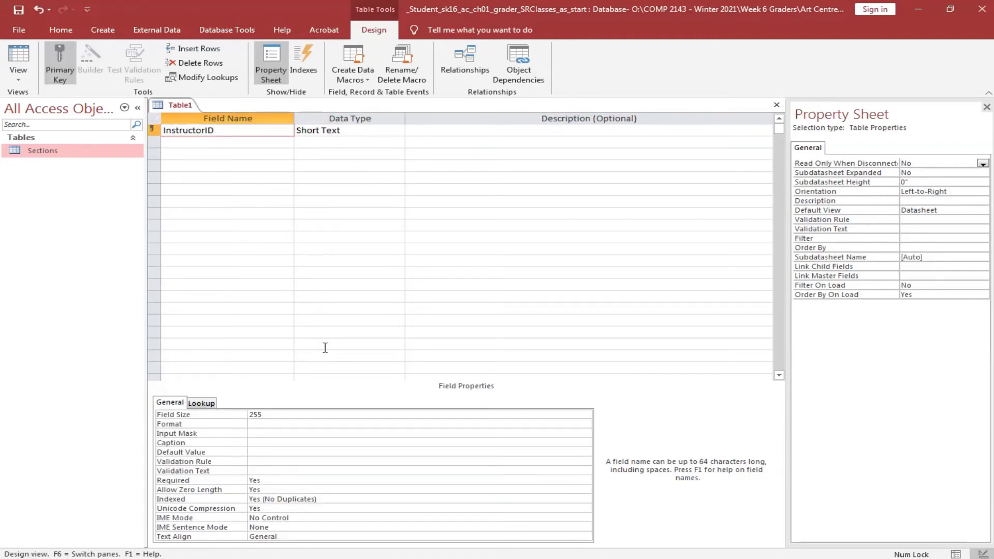
{"action": "left_click", "coordinate": [278, 418]}
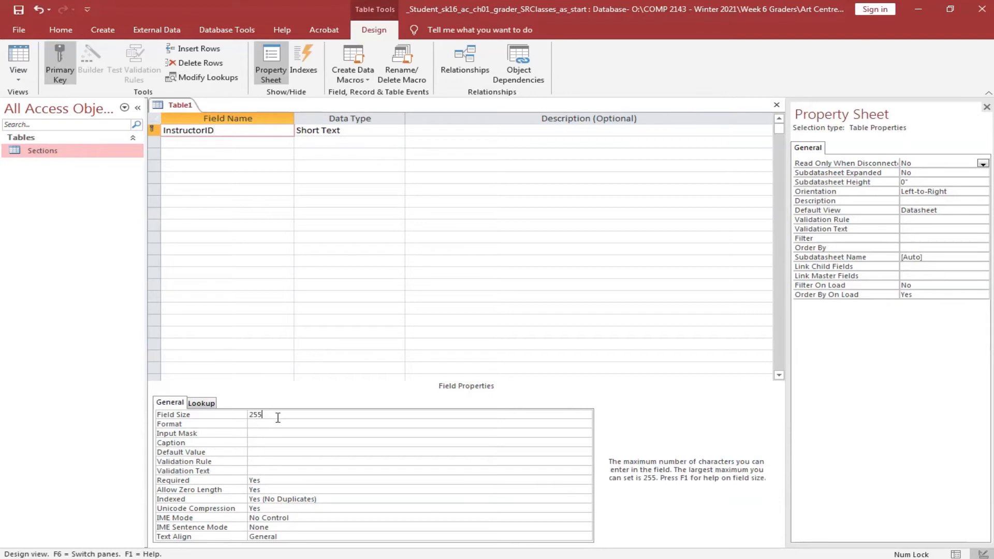
{"action": "left_click", "coordinate": [246, 415]}
{"action": "type", "text": "50"}
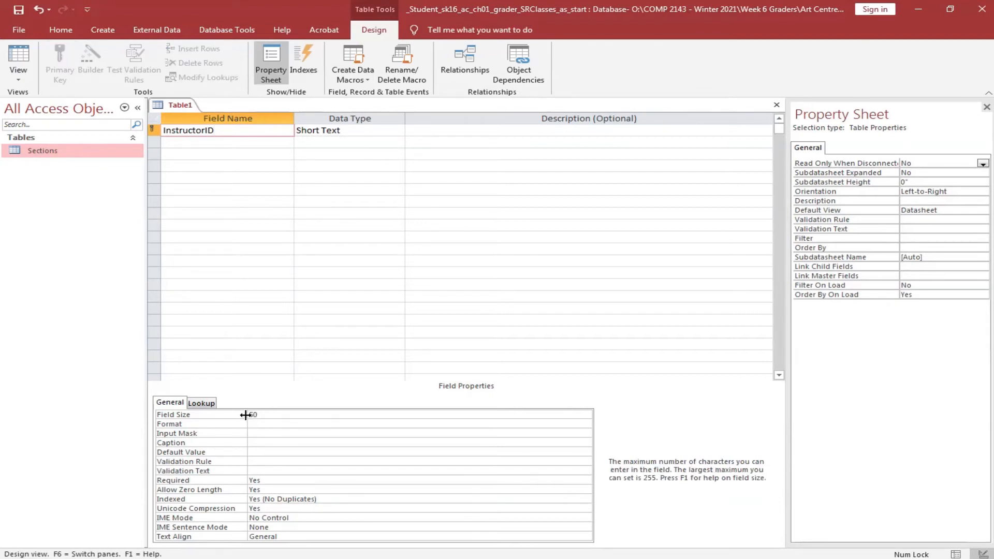
{"action": "left_click", "coordinate": [267, 442]}
{"action": "type", "text": "Inst"}
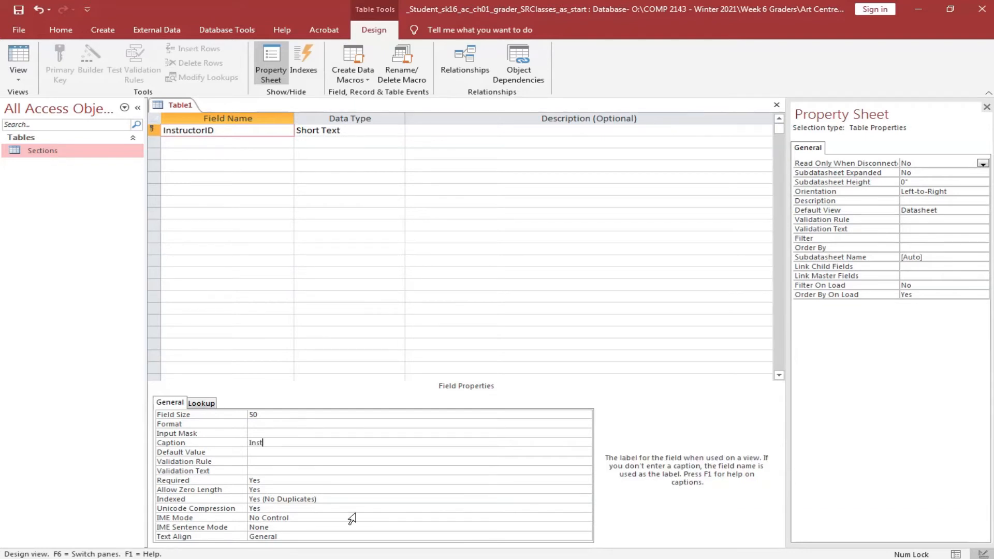
{"action": "type", "text": "ructor ID"}
Save the table as 'Instructors' and switch it to Datasheet view.
{"action": "left_click", "coordinate": [19, 11]}
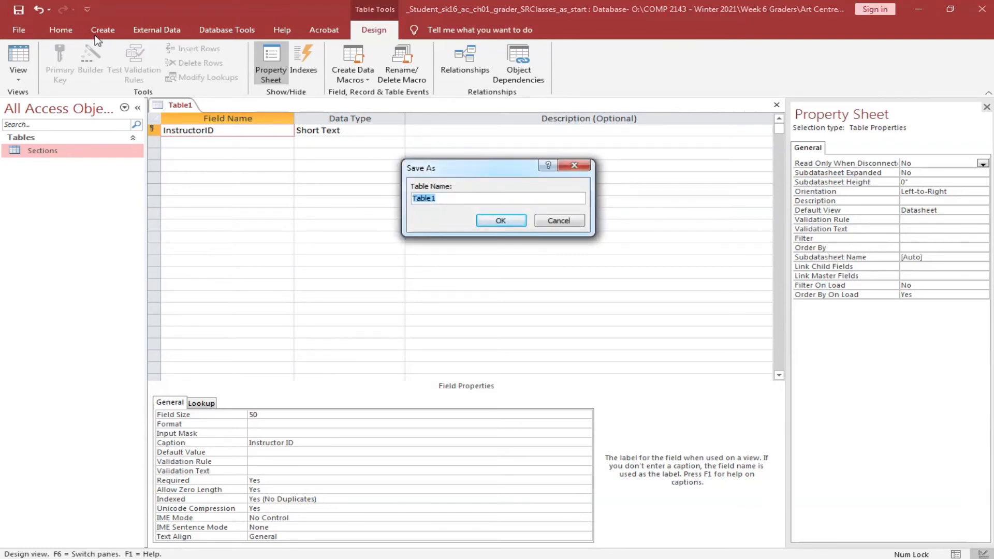
{"action": "type", "text": "Instructors"}
{"action": "left_click", "coordinate": [510, 221]}
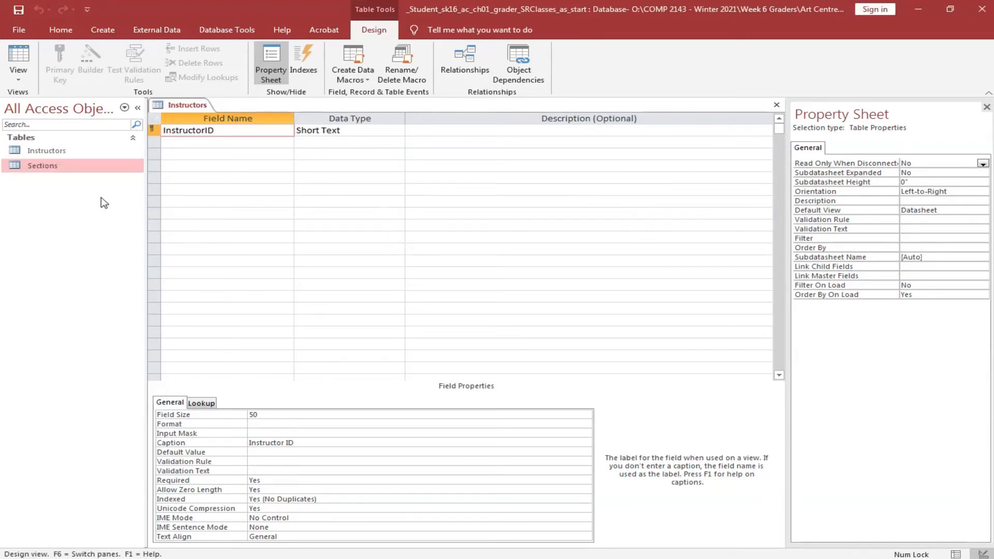
{"action": "left_click", "coordinate": [24, 59]}
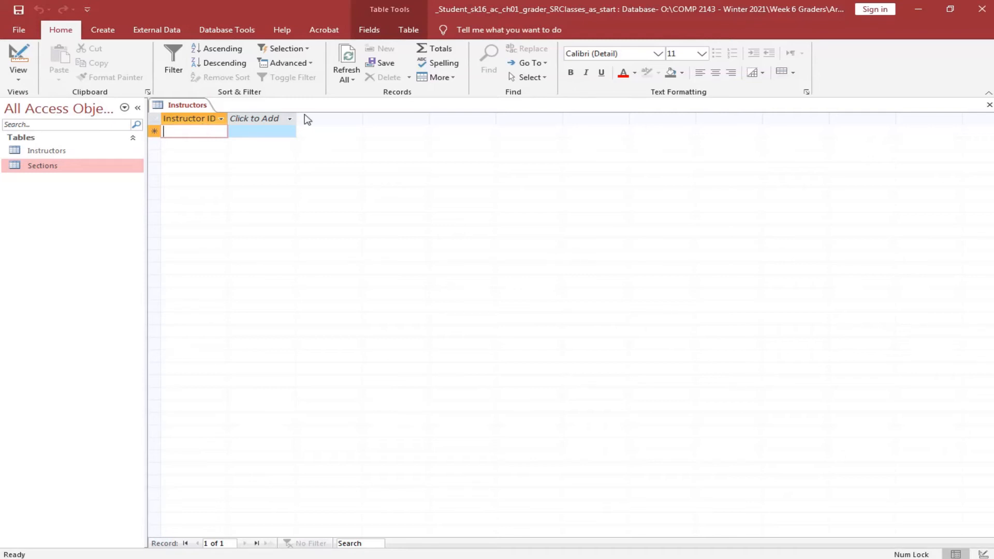
Add the name fields and a Short Text 'Phone' column, leaving no extra field.
{"action": "left_click", "coordinate": [261, 121]}
{"action": "left_click", "coordinate": [372, 31]}
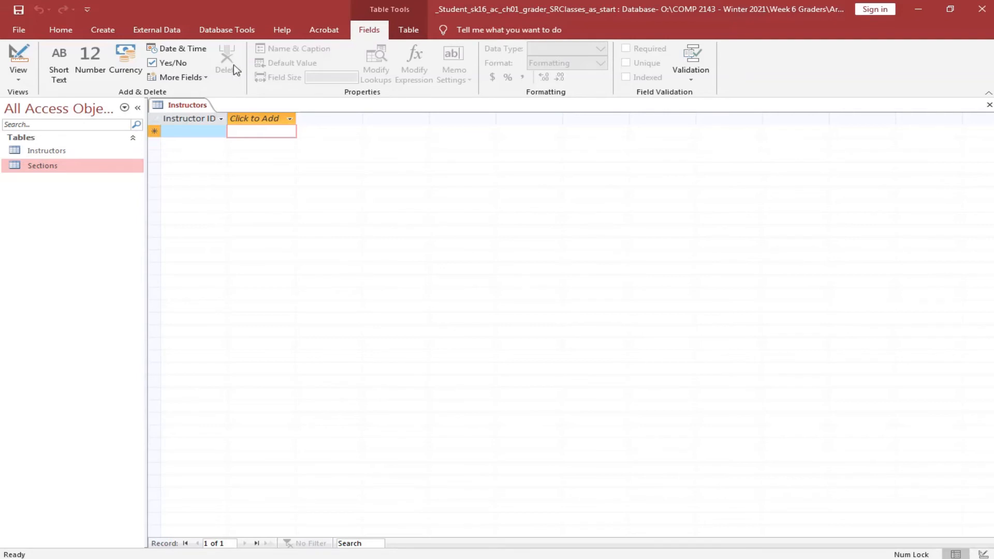
{"action": "left_click", "coordinate": [208, 77]}
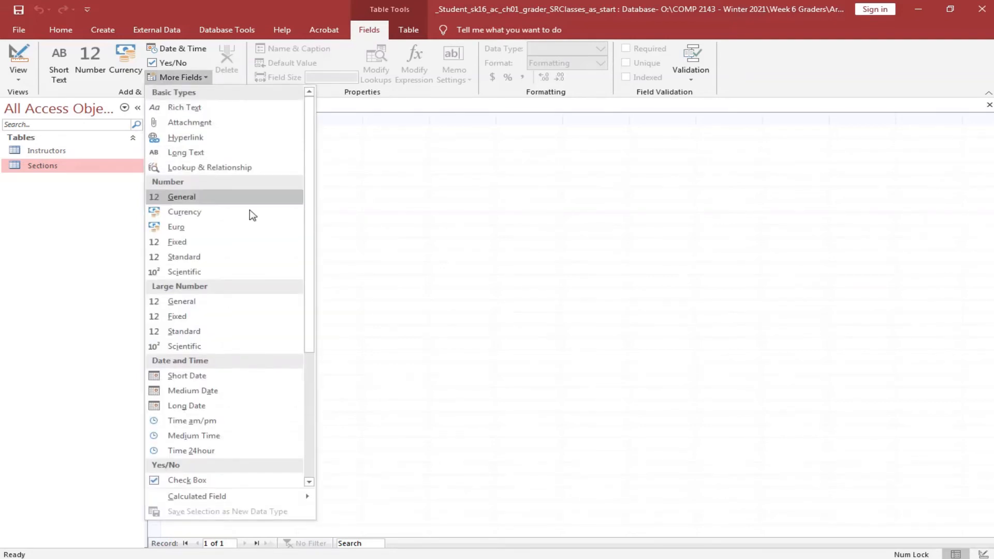
{"action": "scroll", "coordinate": [249, 311], "scroll_direction": "down", "scroll_amount": 5}
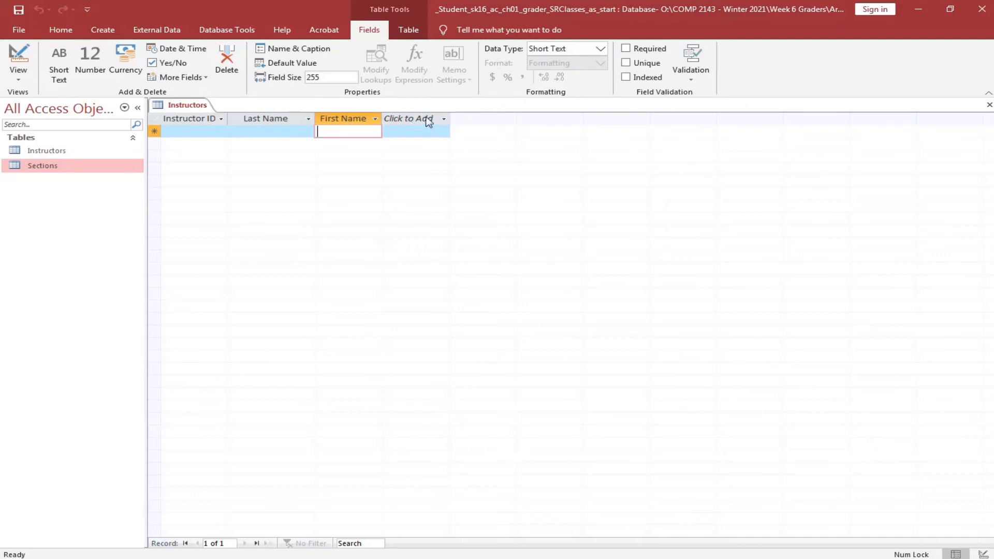
{"action": "left_click", "coordinate": [445, 119]}
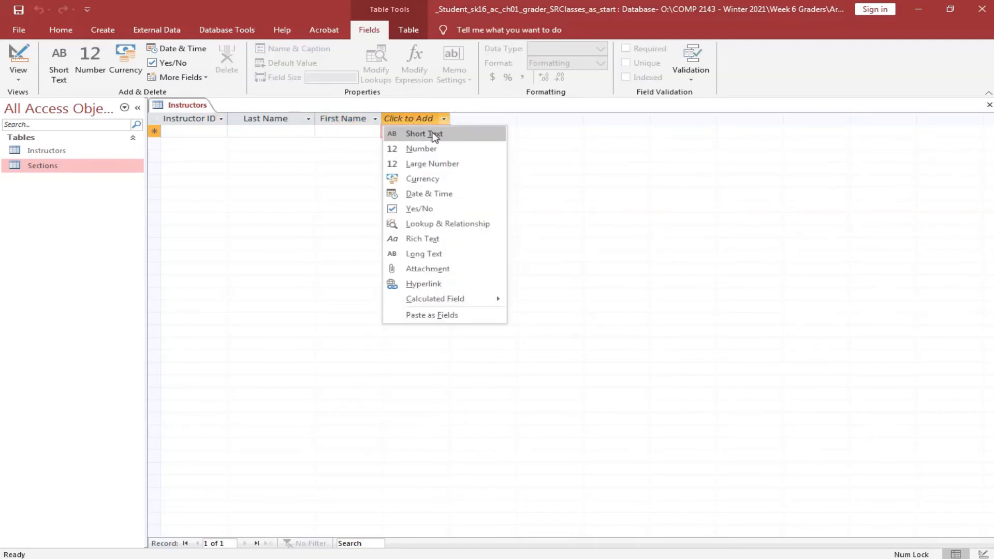
{"action": "left_click", "coordinate": [434, 136]}
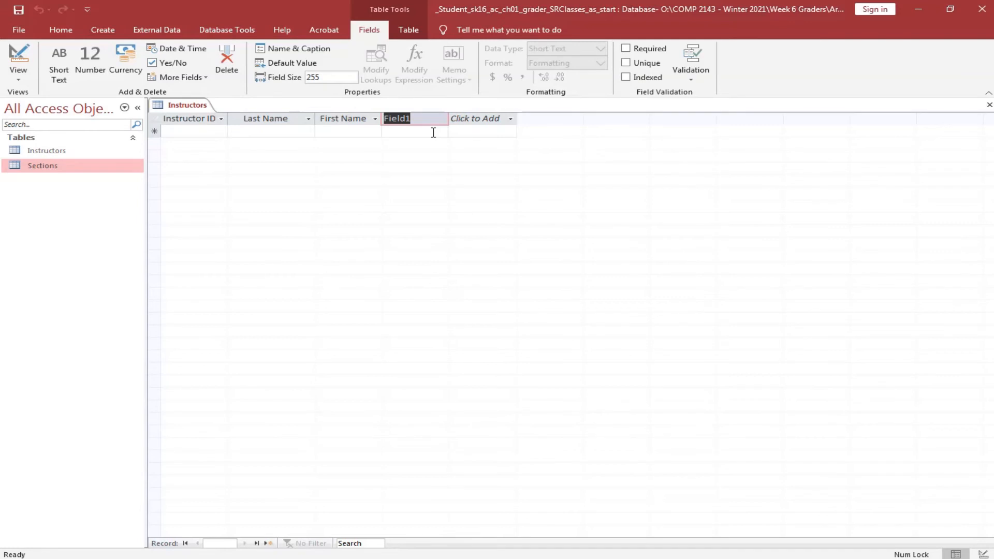
{"action": "type", "text": "Phone"}
{"action": "key", "text": "Tab"}
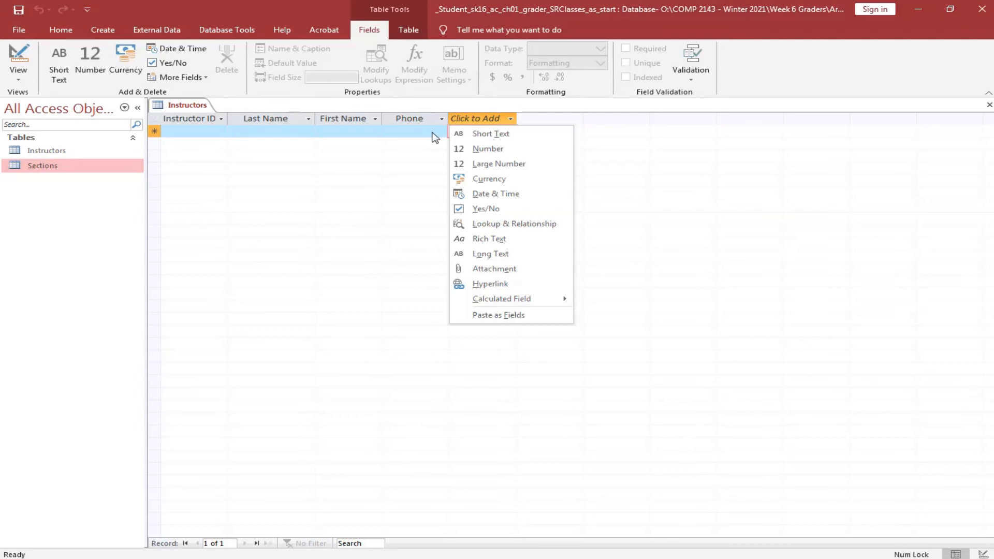
{"action": "key", "text": "Escape"}
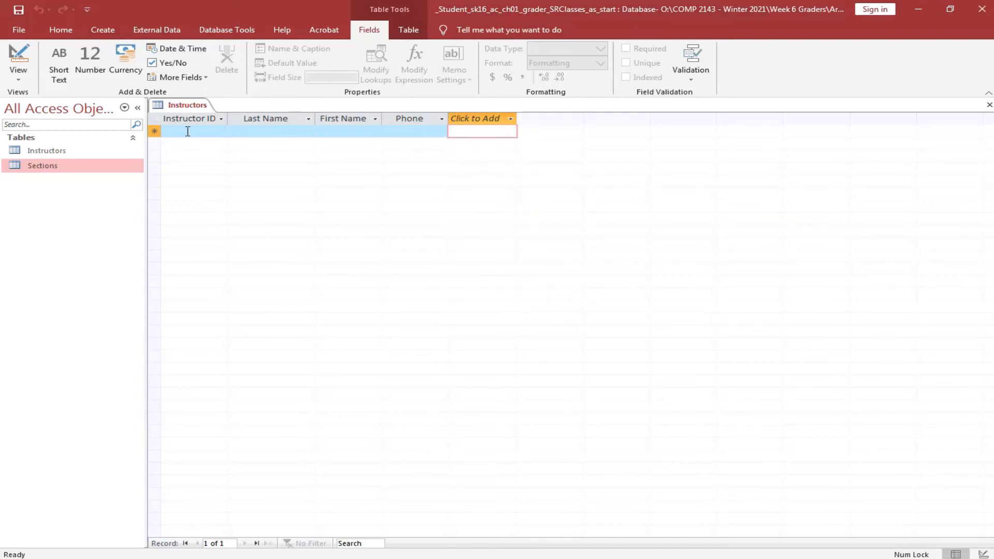
Enter instructor record A100 with the instructor's last name, first name and phone number.
{"action": "left_click", "coordinate": [187, 131]}
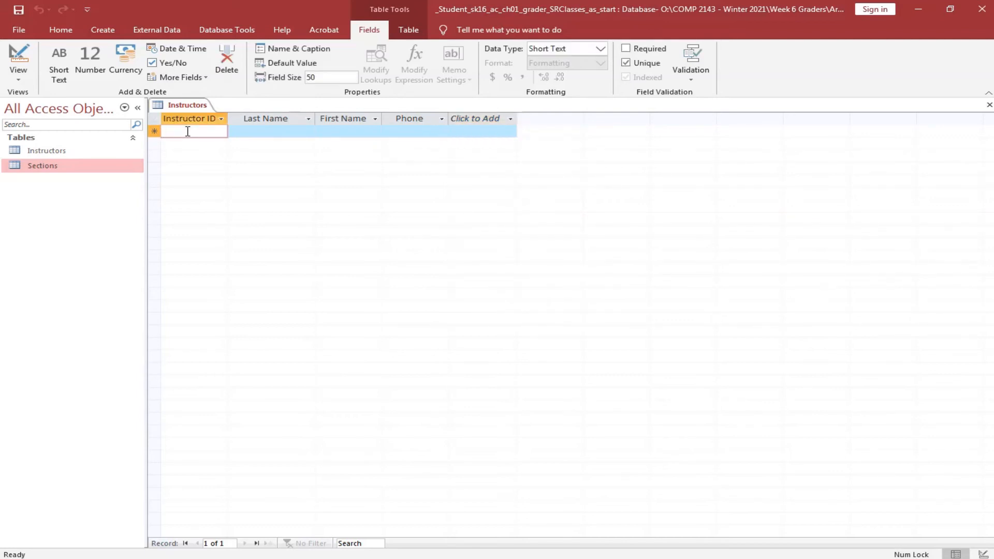
{"action": "type", "text": "A100"}
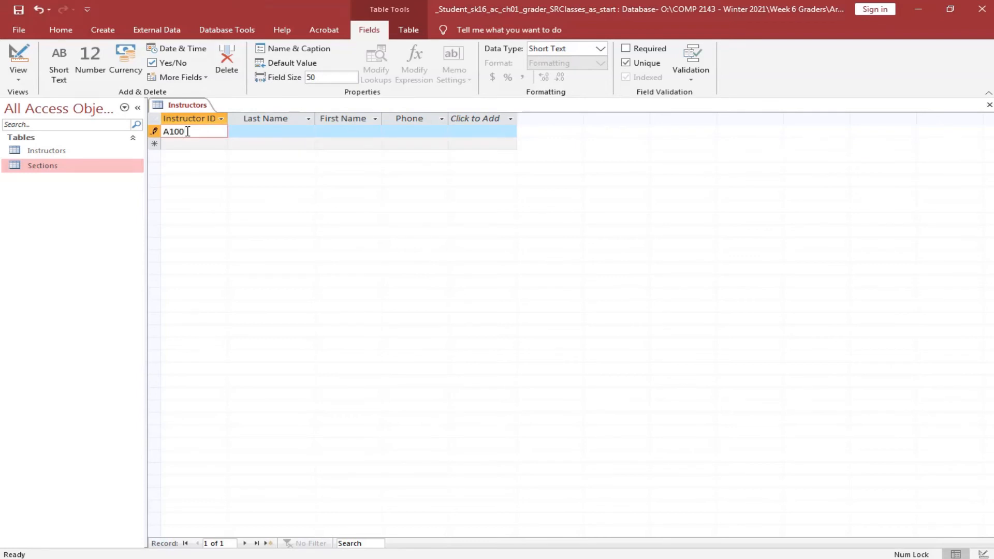
{"action": "key", "text": "Tab"}
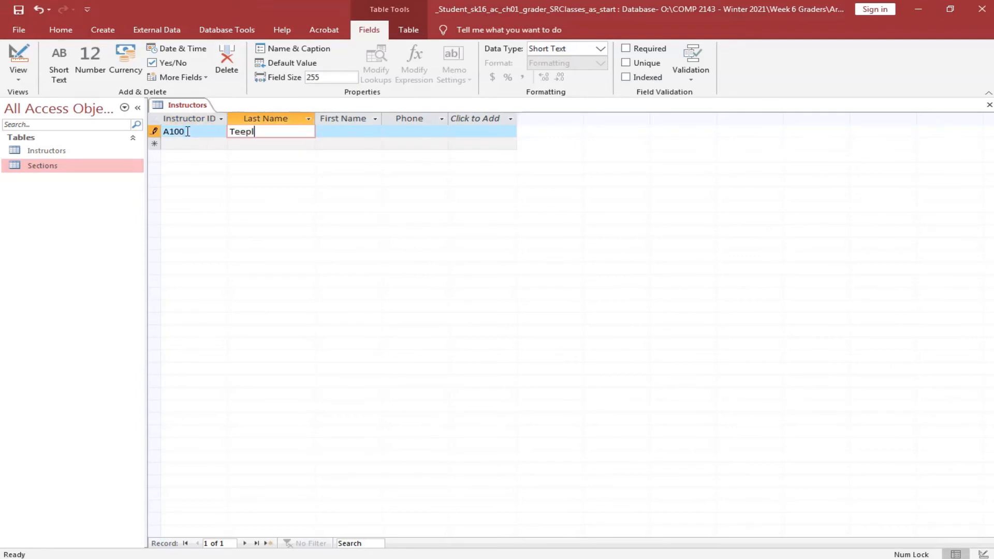
{"action": "key", "text": "Tab"}
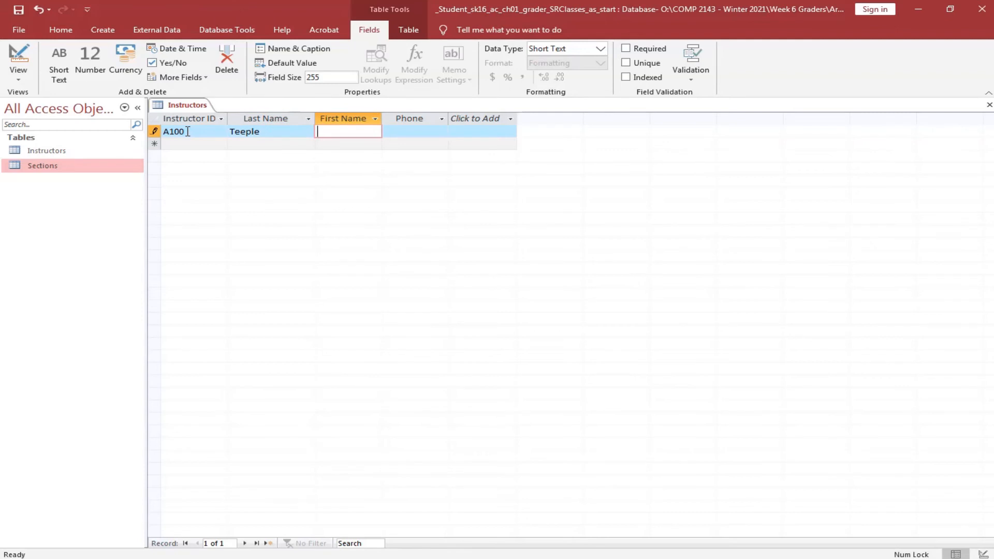
{"action": "key", "text": "Tab"}
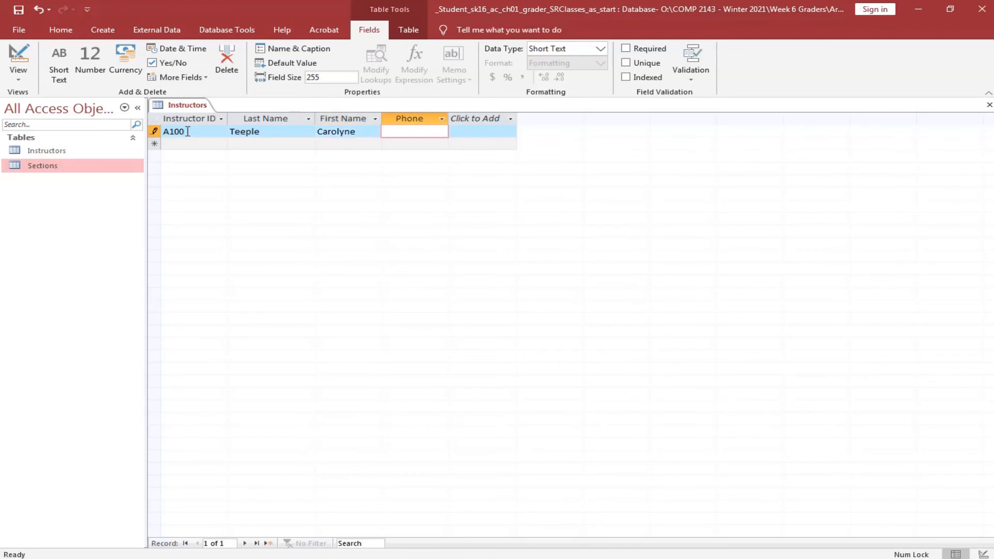
{"action": "type", "text": "(805)555-6684"}
{"action": "key", "text": "Tab"}
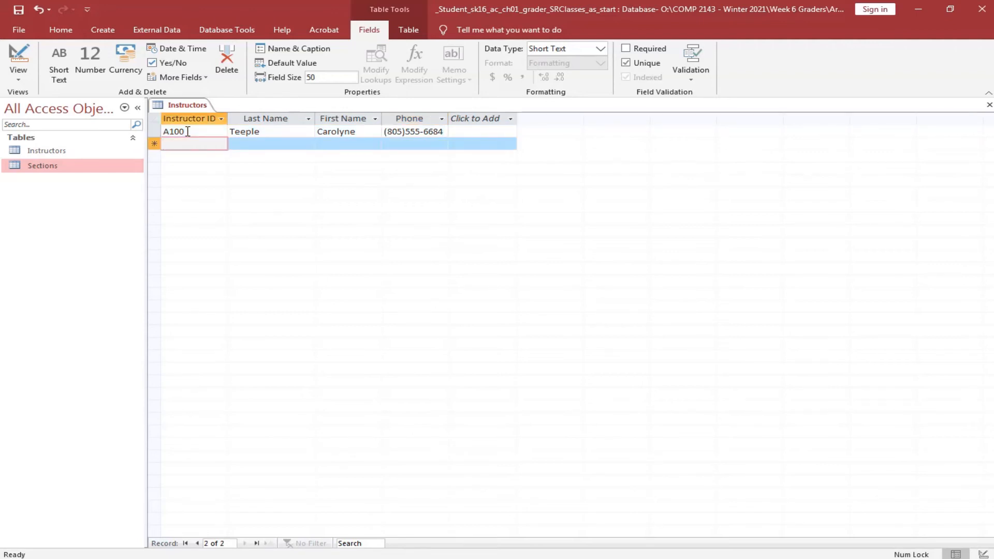
Enter record A101's last name, first name and phone, and fix A100's phone spacing.
{"action": "type", "text": "A101"}
{"action": "key", "text": "Tab"}
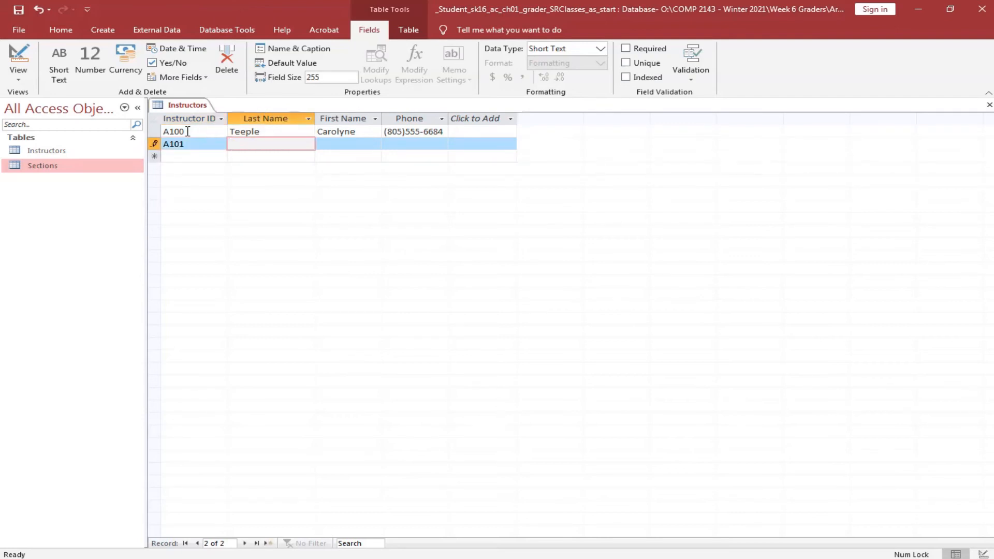
{"action": "key", "text": "Tab"}
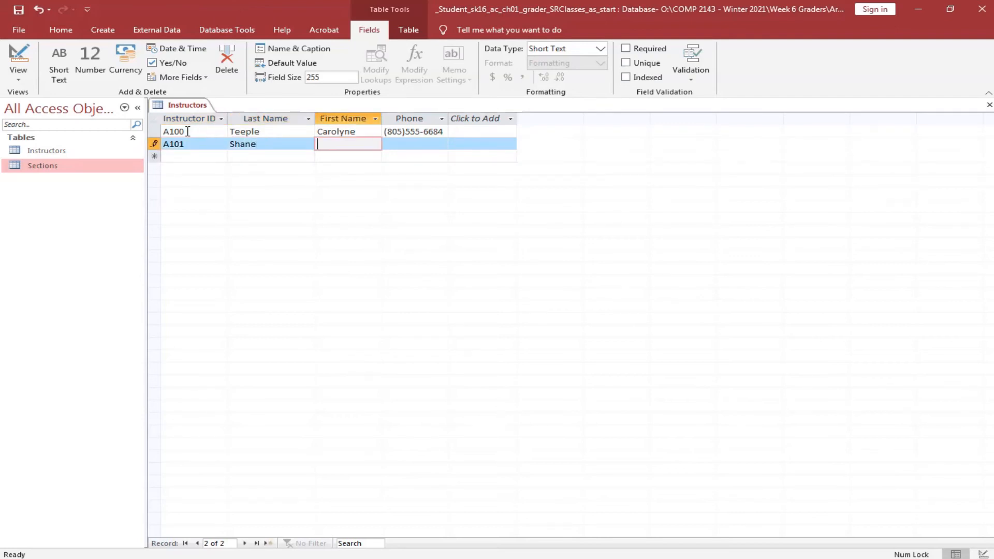
{"action": "key", "text": "Tab"}
{"action": "type", "text": "("}
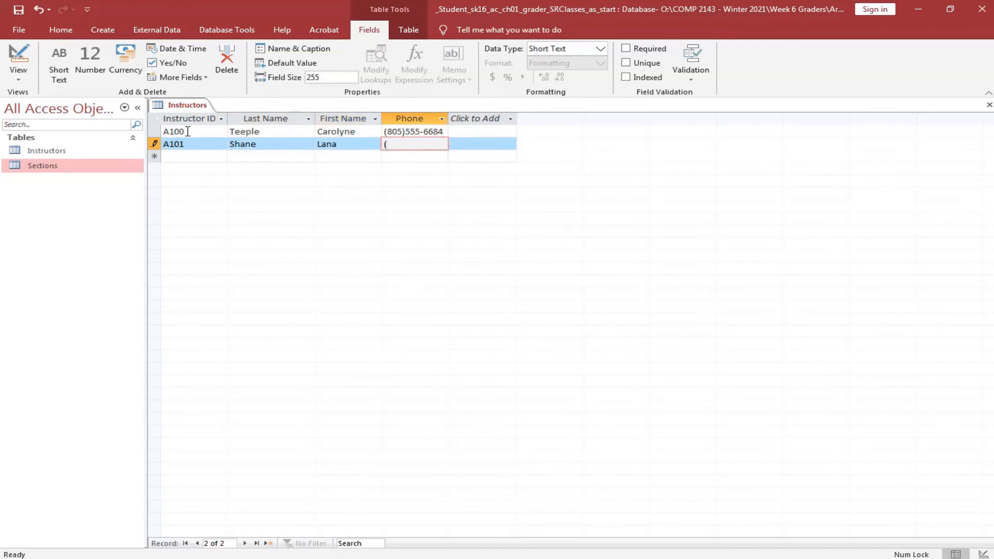
{"action": "type", "text": "805)"}
{"action": "left_click", "coordinate": [406, 132]}
{"action": "left_click", "coordinate": [425, 144]}
{"action": "type", "text": "555-3817"}
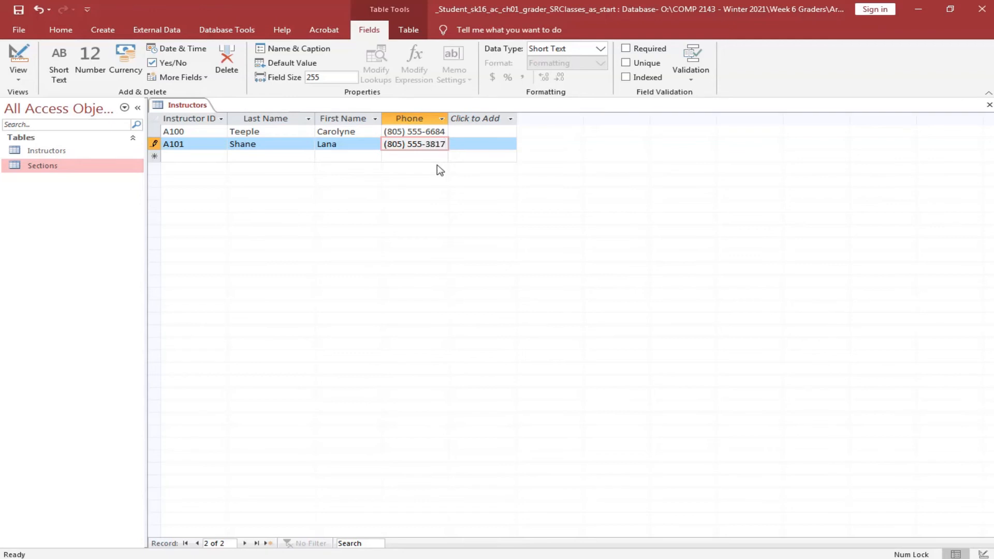
Enter instructor record A102 with its last name, first name and phone number.
{"action": "key", "text": "Tab"}
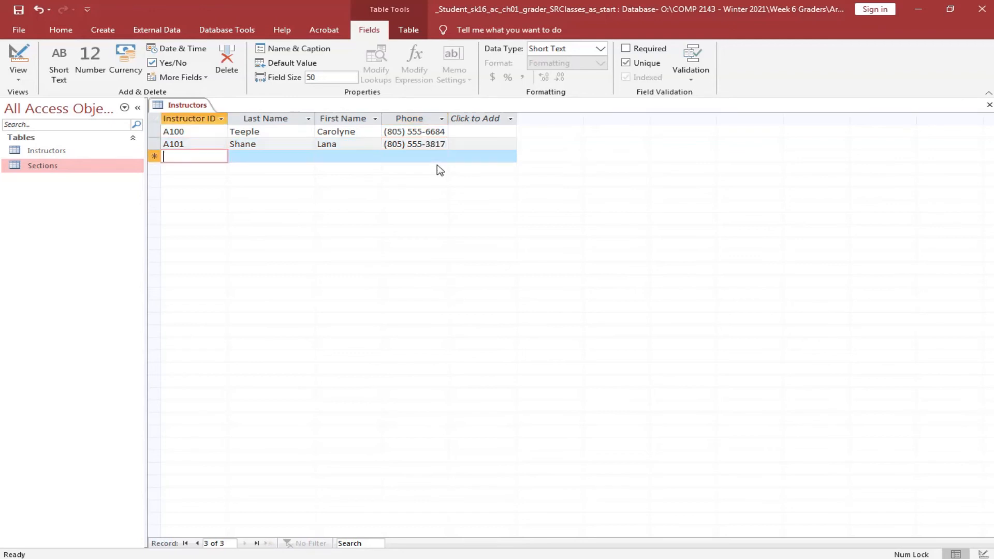
{"action": "type", "text": "A"}
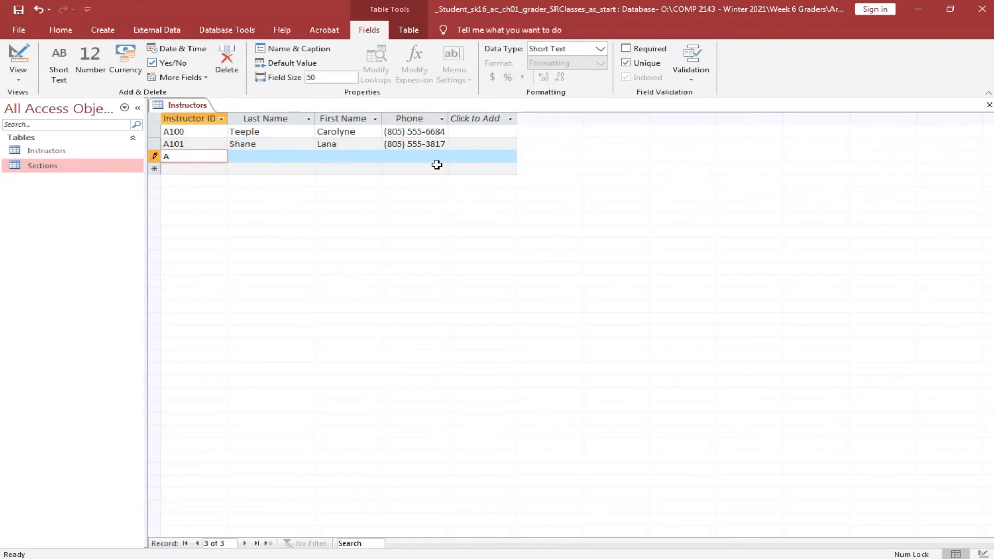
{"action": "type", "text": "102"}
{"action": "key", "text": "Tab"}
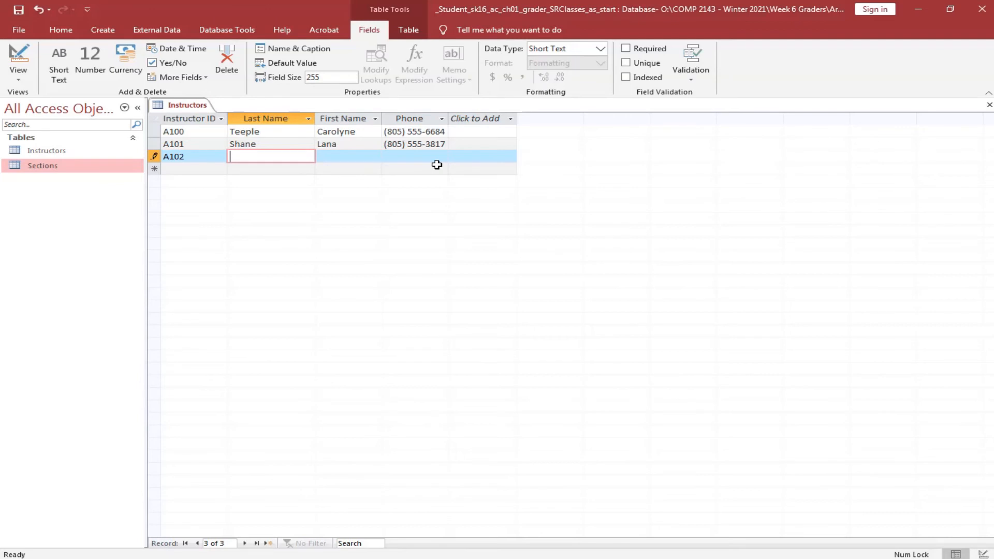
{"action": "key", "text": "Tab"}
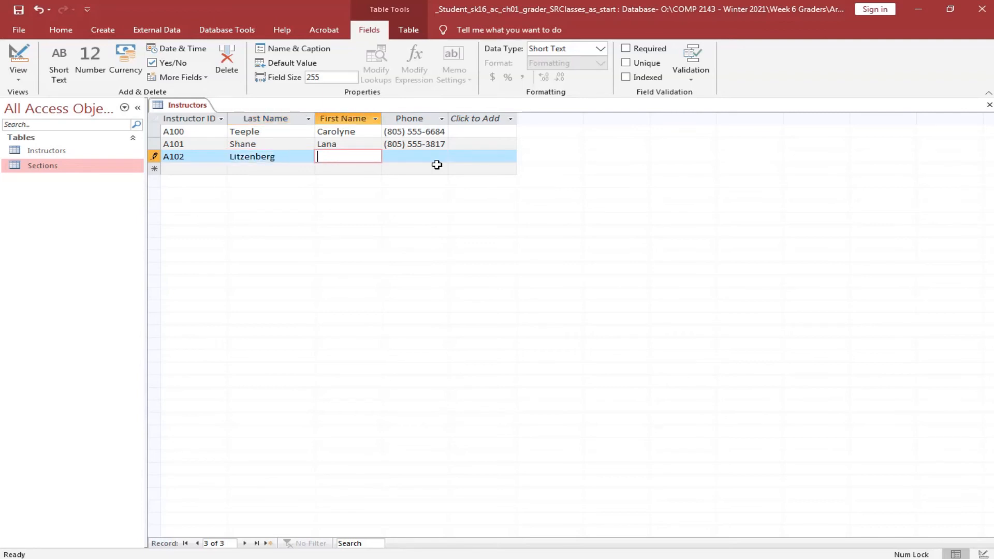
{"action": "key", "text": "Tab"}
{"action": "type", "text": "("}
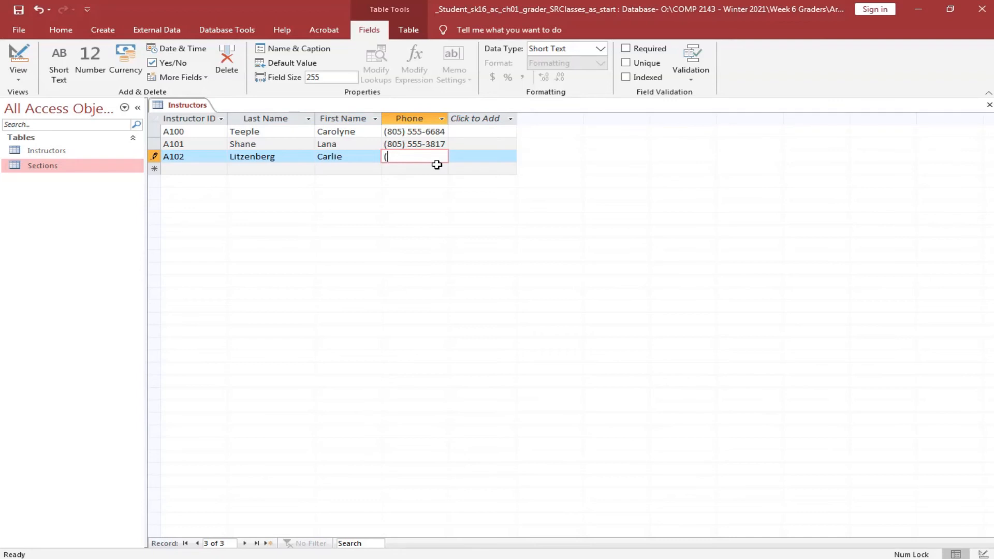
{"action": "type", "text": "805) 555-3997"}
Add instructor record A103 with its last name, first name and phone number.
{"action": "key", "text": "Tab"}
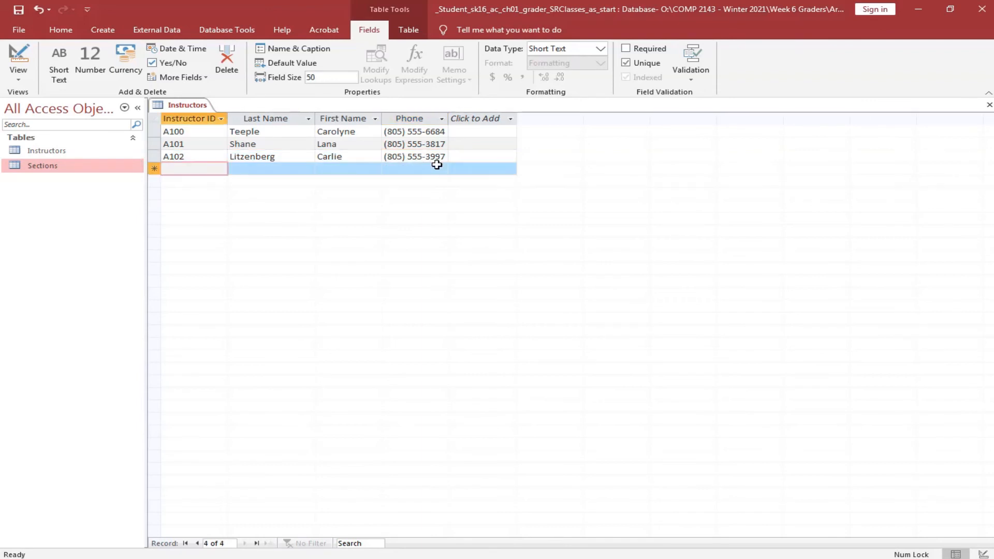
{"action": "type", "text": "A103"}
{"action": "key", "text": "Tab"}
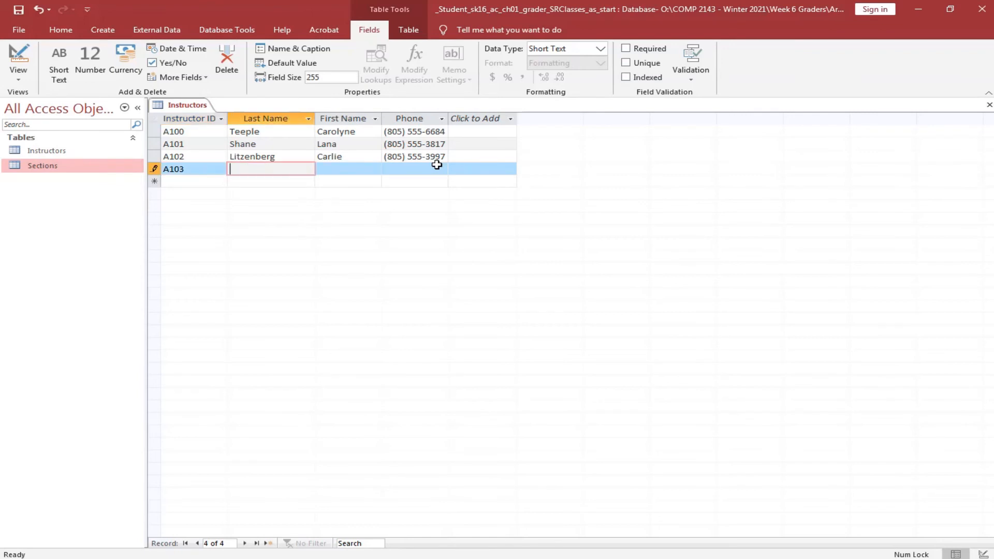
{"action": "key", "text": "Tab"}
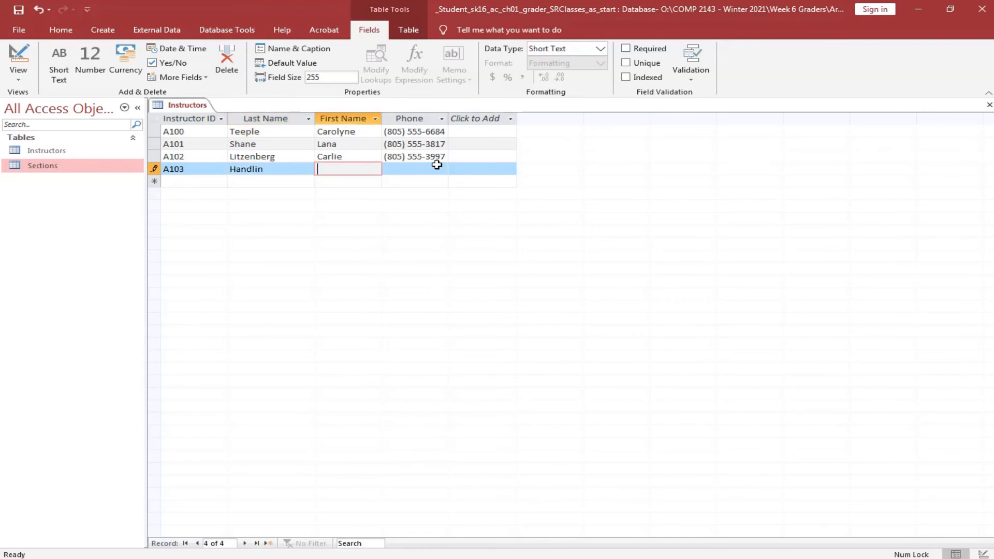
{"action": "key", "text": "Tab"}
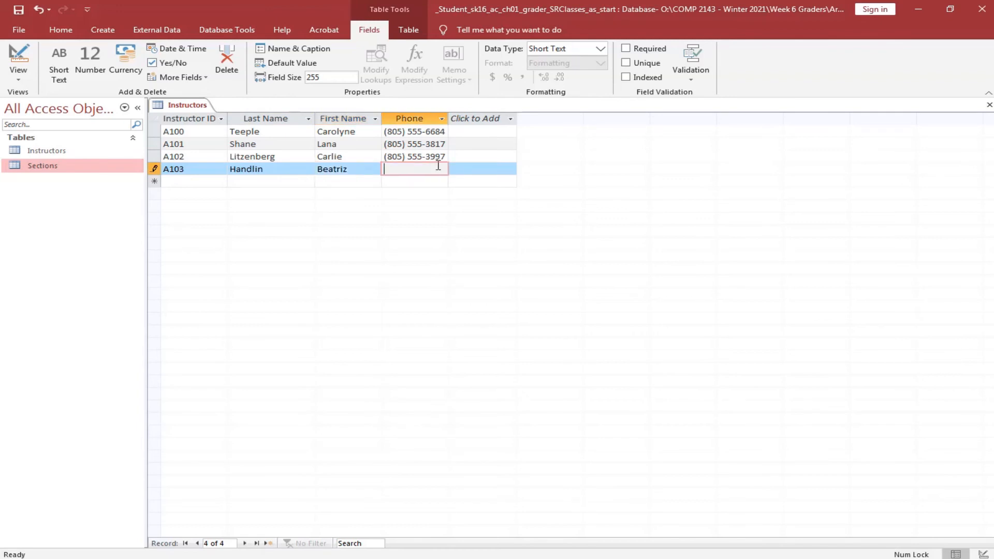
{"action": "type", "text": "(805) 555-3580"}
Enter instructor record A104 with its last name, first name and phone number.
{"action": "key", "text": "Tab"}
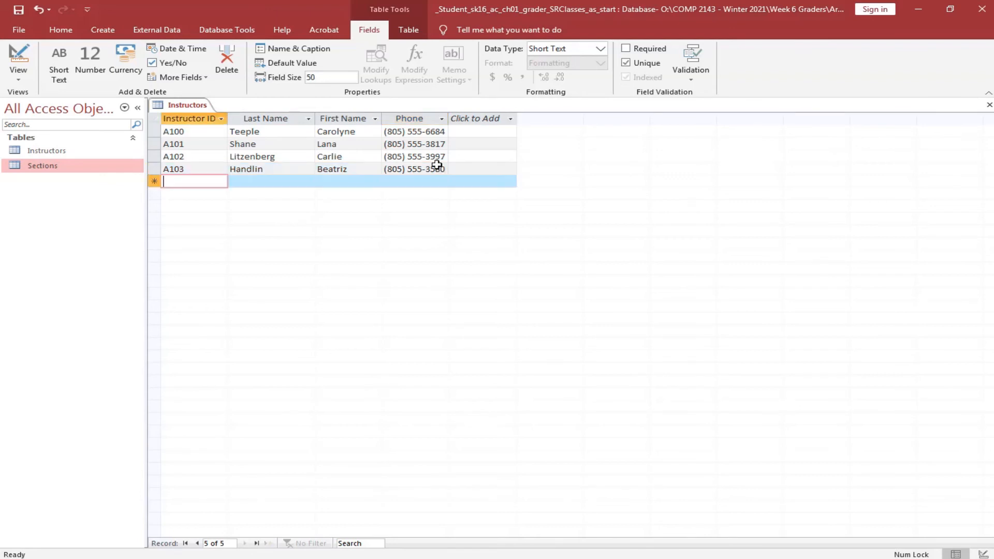
{"action": "type", "text": "A"}
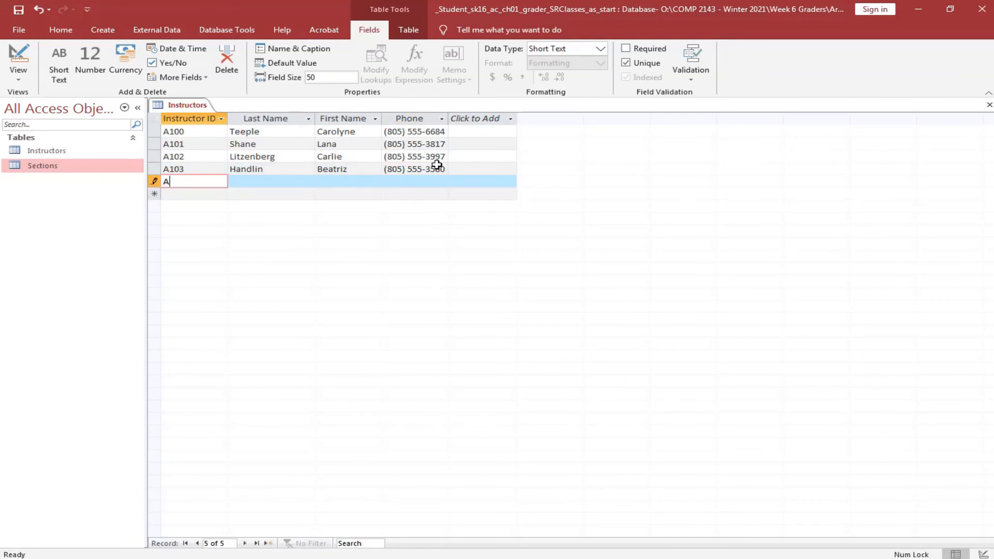
{"action": "type", "text": "104"}
{"action": "key", "text": "Tab"}
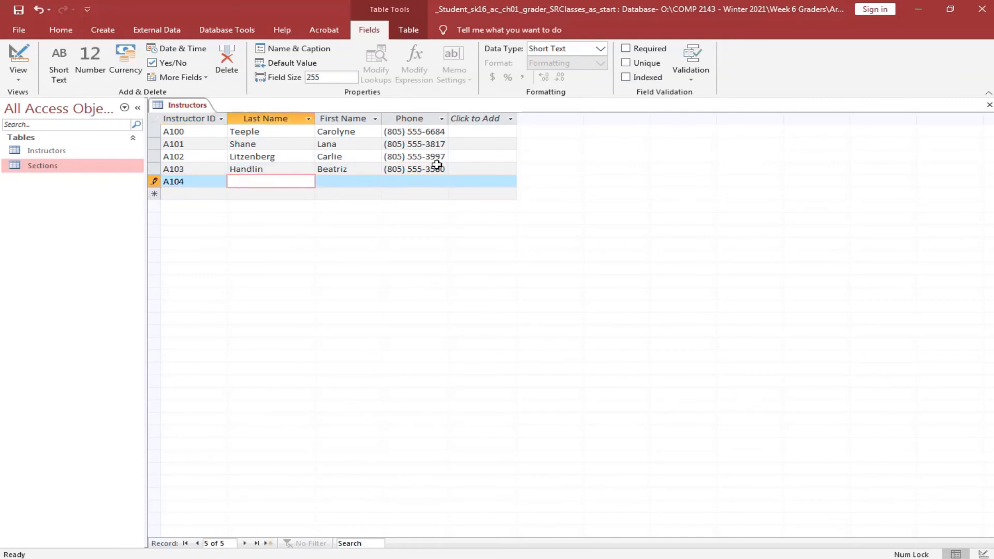
{"action": "key", "text": "Tab"}
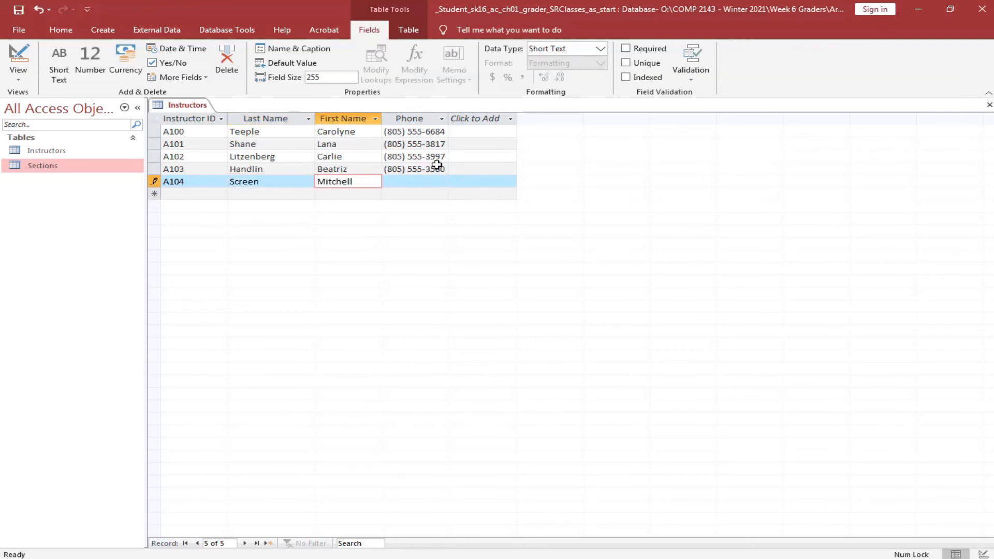
{"action": "key", "text": "Tab"}
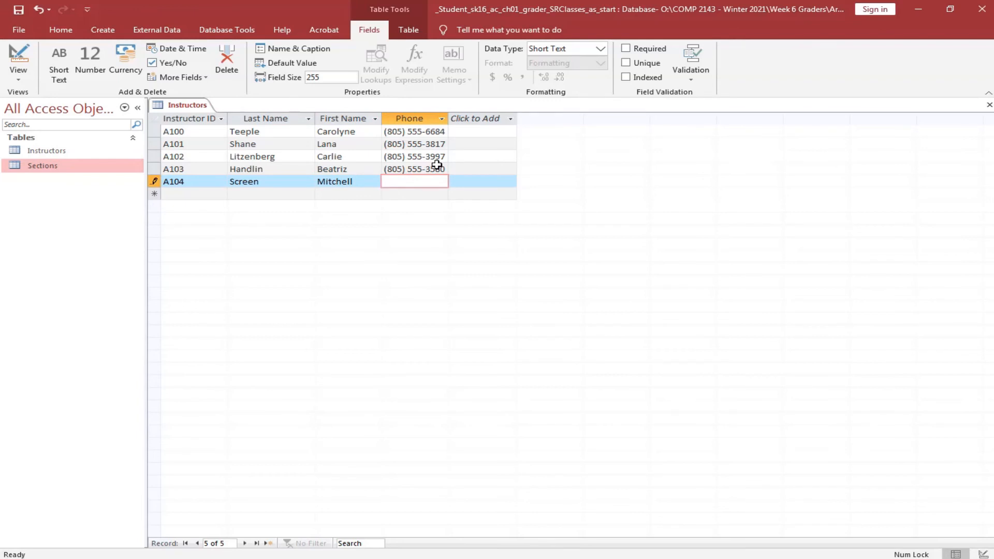
{"action": "type", "text": "(805) 555-3976"}
Add instructor record A105 with its last name, first name and phone number.
{"action": "key", "text": "Tab"}
{"action": "type", "text": "A"}
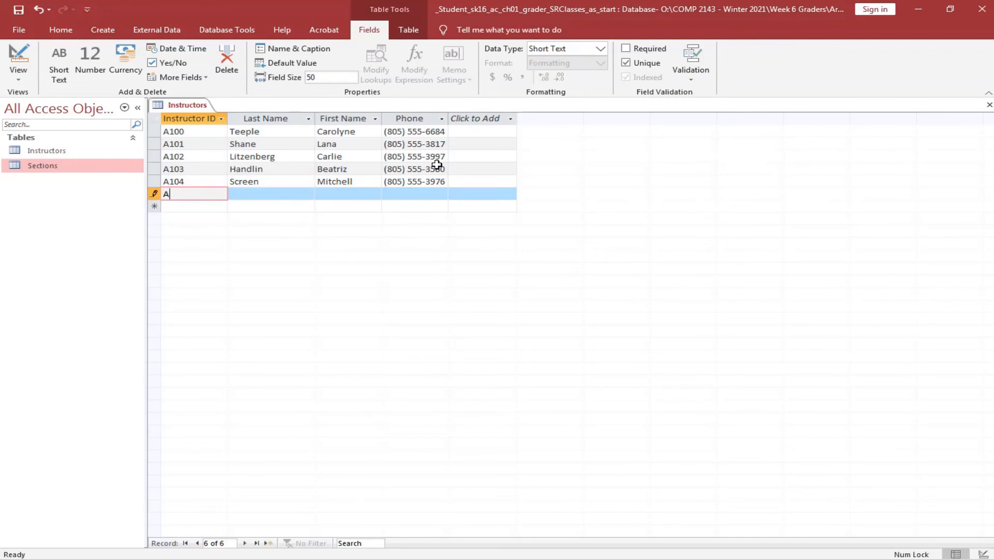
{"action": "type", "text": "105"}
{"action": "key", "text": "Tab"}
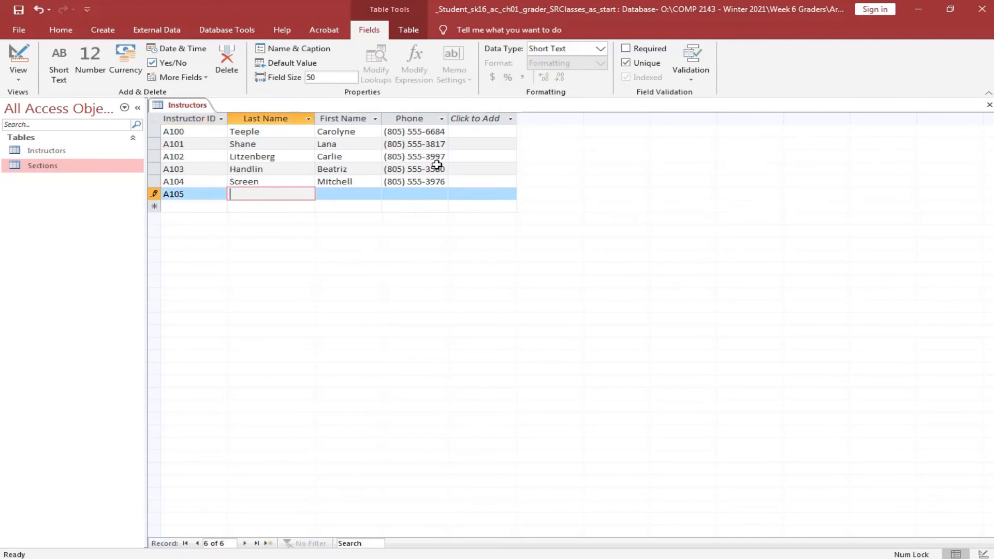
{"action": "key", "text": "Tab"}
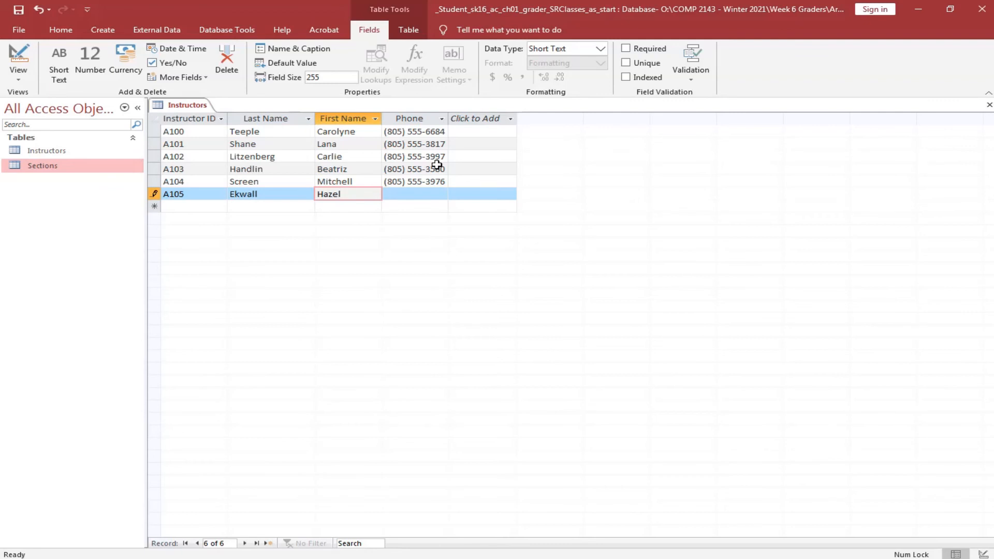
{"action": "key", "text": "Tab"}
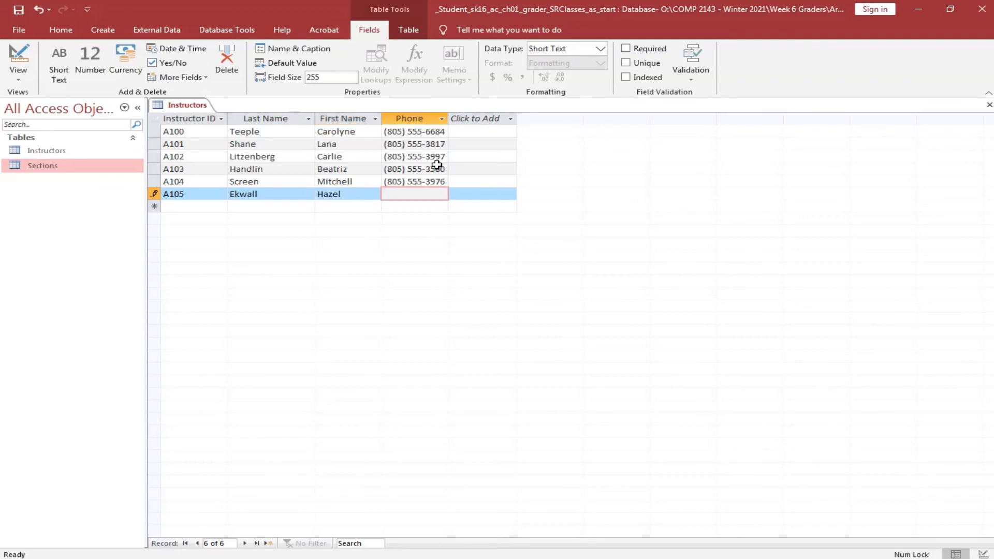
{"action": "type", "text": "(805) 555-5713"}
Best-fit the Instructor ID through Phone columns, then close the Instructors table.
{"action": "left_click", "coordinate": [191, 122]}
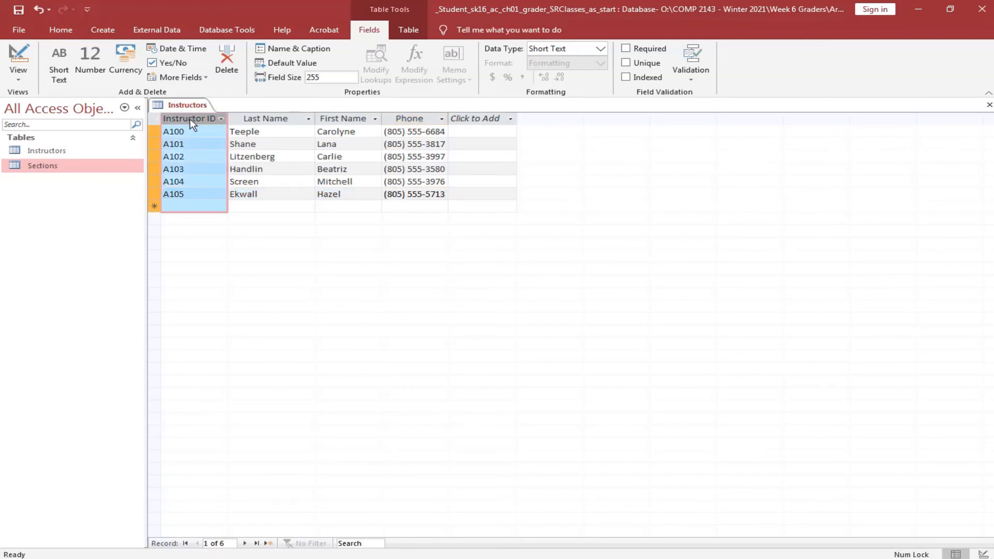
{"action": "left_click", "coordinate": [429, 117], "text": "shift"}
{"action": "right_click", "coordinate": [429, 117]}
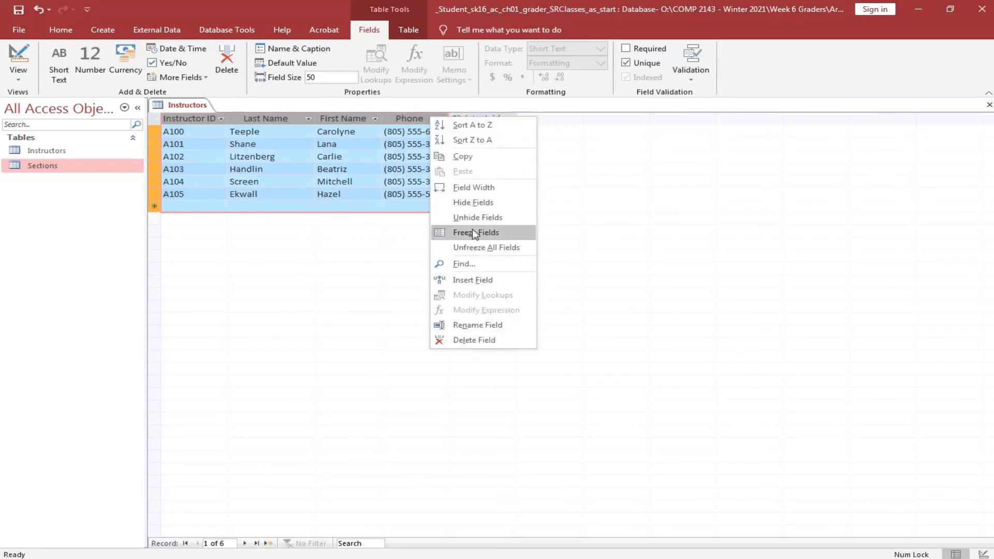
{"action": "left_click", "coordinate": [474, 187]}
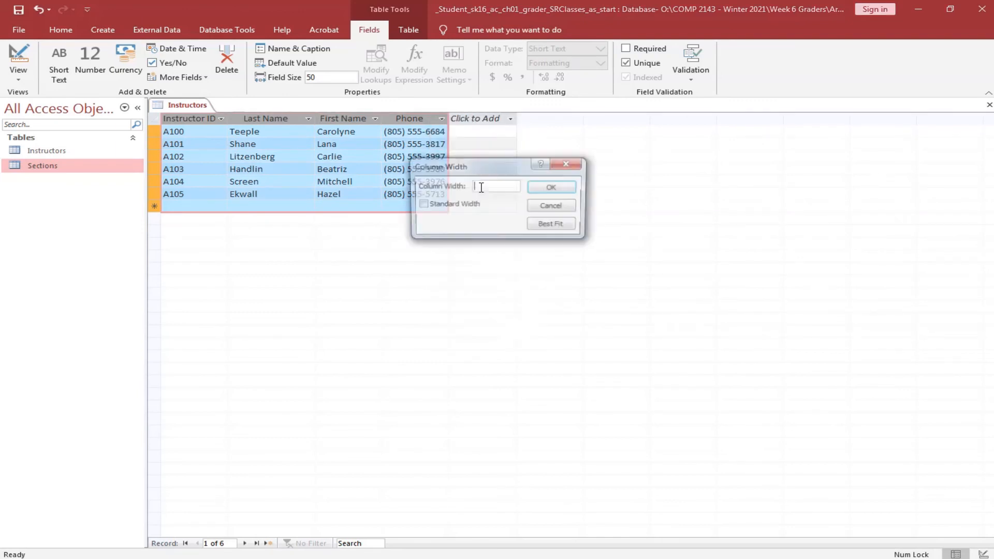
{"action": "left_click", "coordinate": [565, 226]}
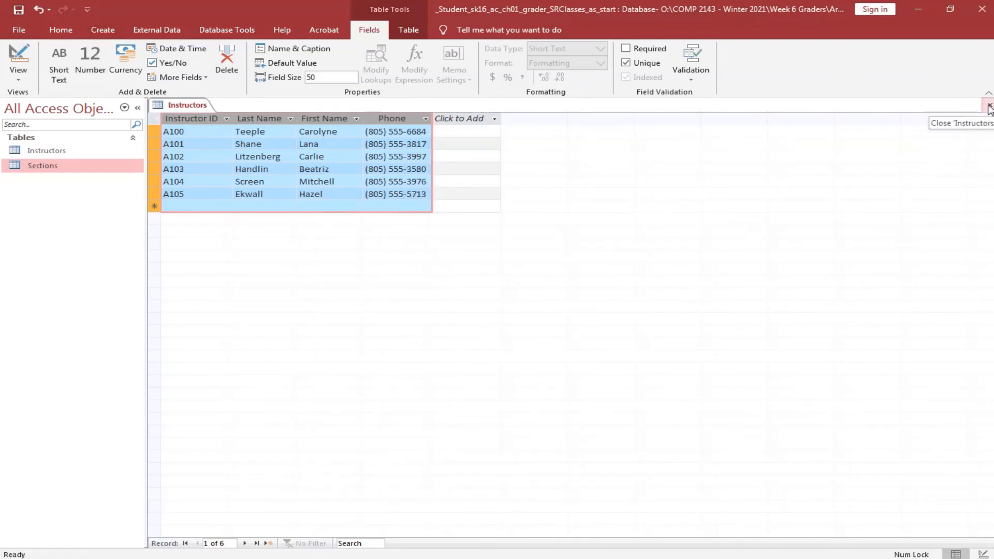
{"action": "left_click", "coordinate": [989, 107]}
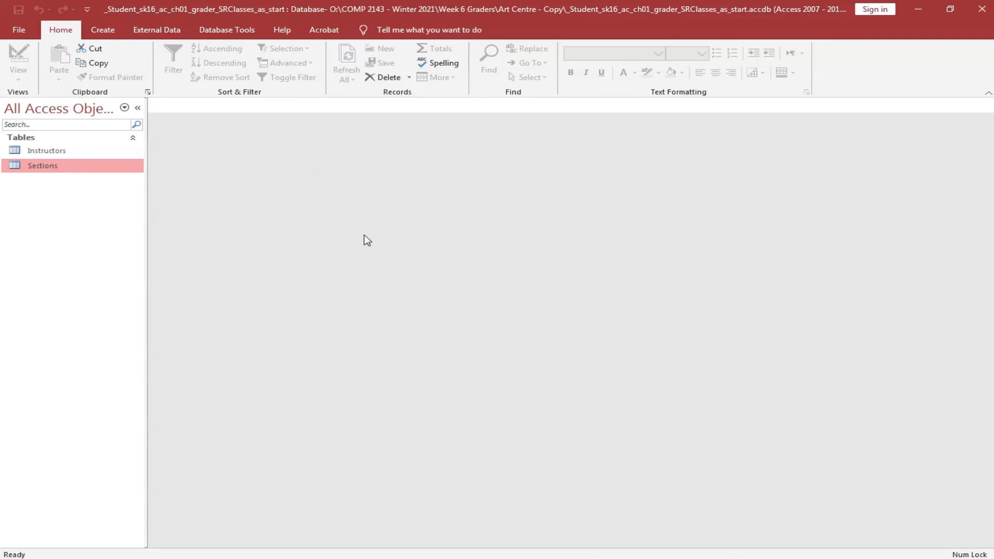
Place the Instructors and Sections tables in the Relationships window from Database Tools.
{"action": "left_click", "coordinate": [220, 32]}
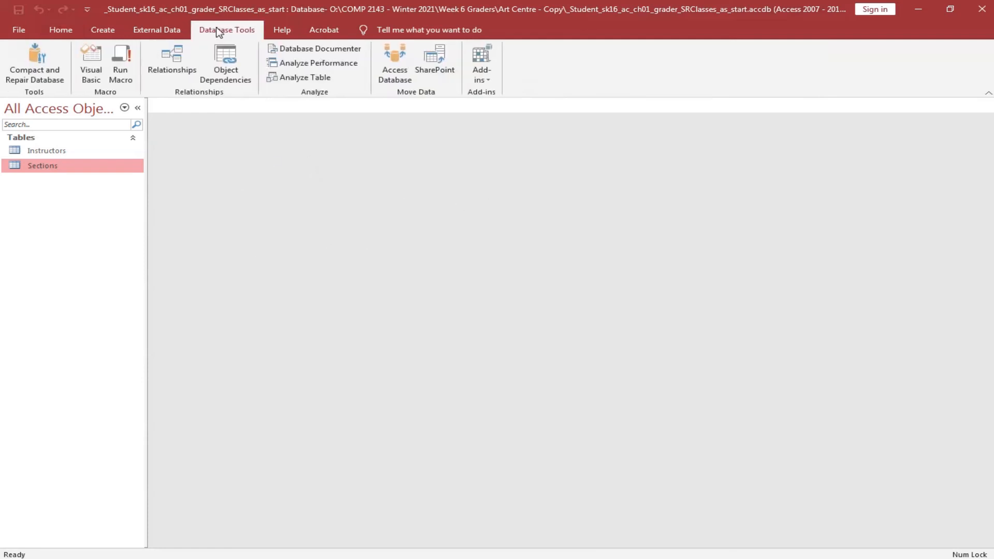
{"action": "left_click", "coordinate": [182, 57]}
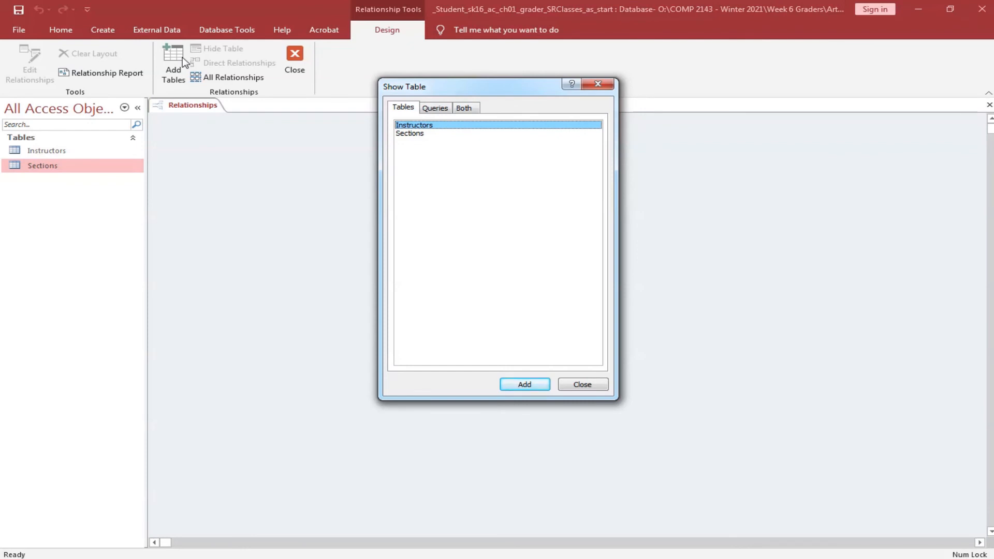
{"action": "left_click", "coordinate": [410, 134], "text": "shift"}
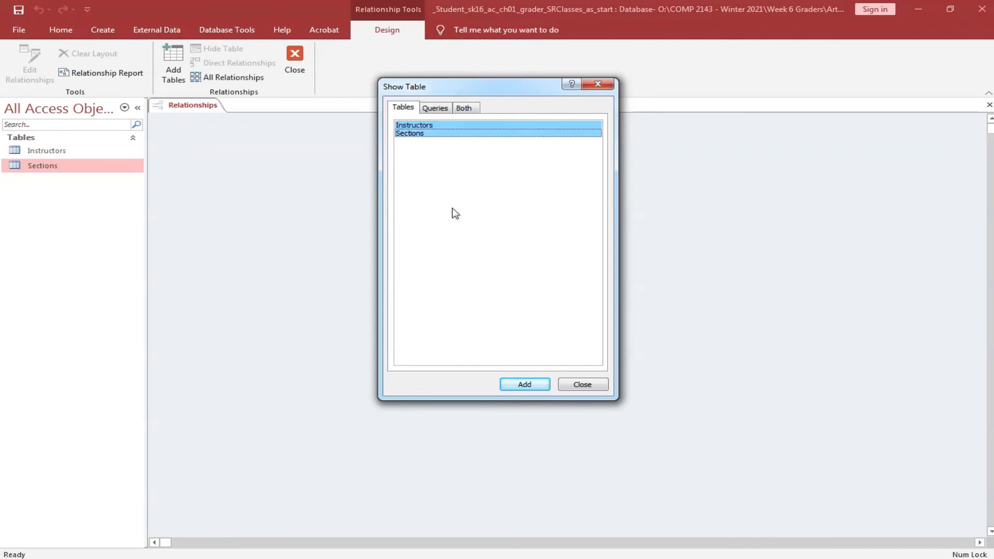
{"action": "left_click", "coordinate": [524, 384]}
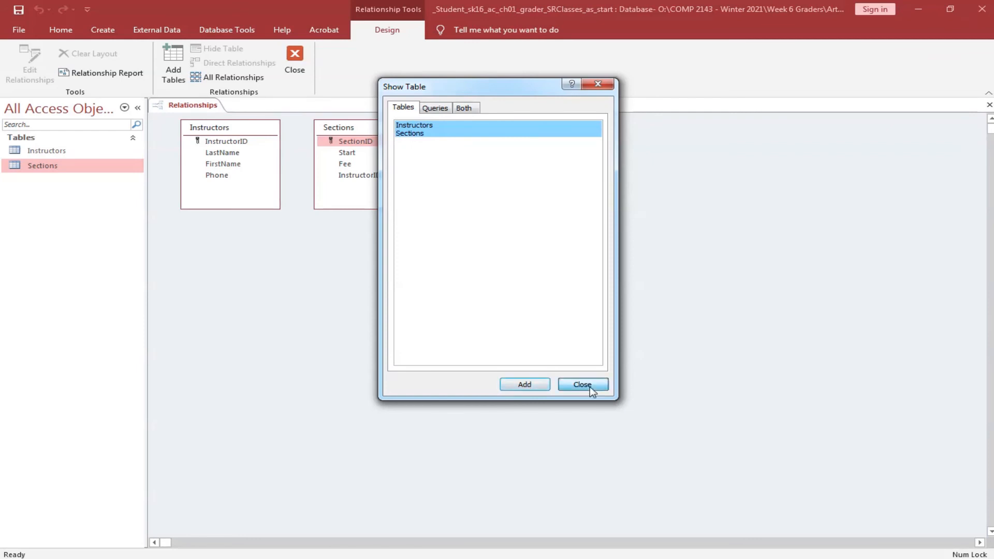
{"action": "left_click", "coordinate": [584, 385]}
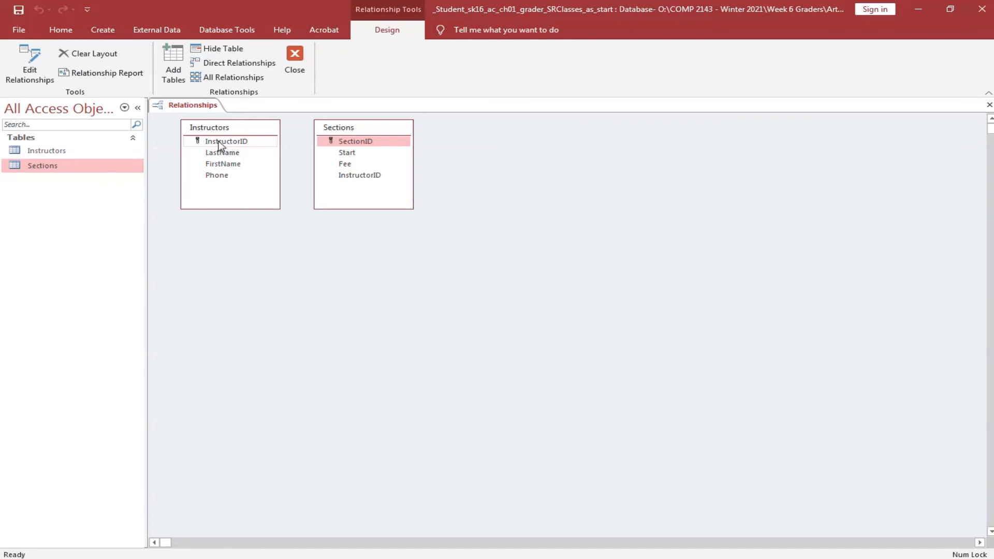
Link Instructors.InstructorID to Sections.InstructorID one-to-many, enforcing referential integrity.
{"action": "left_click_drag", "start_coordinate": [221, 143], "coordinate": [365, 176]}
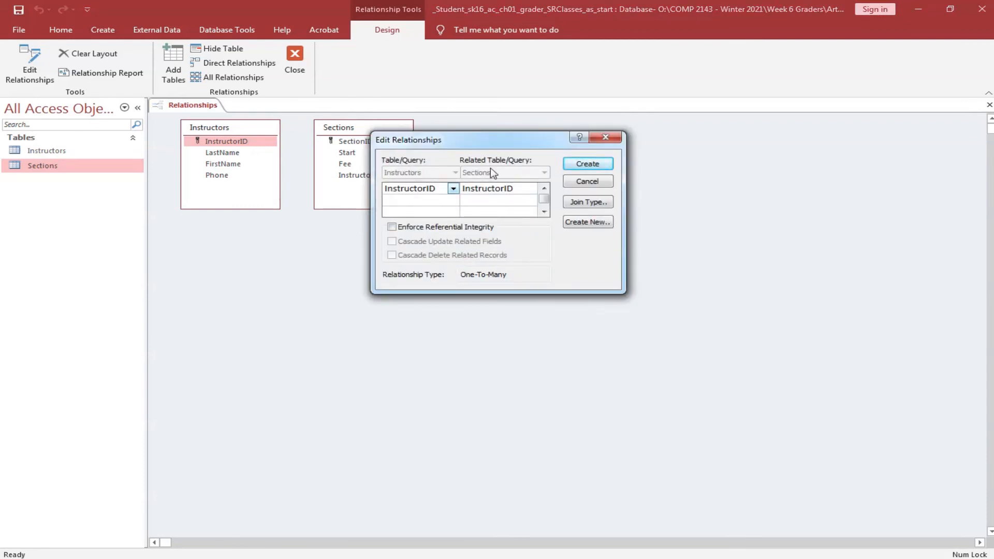
{"action": "left_click", "coordinate": [392, 228]}
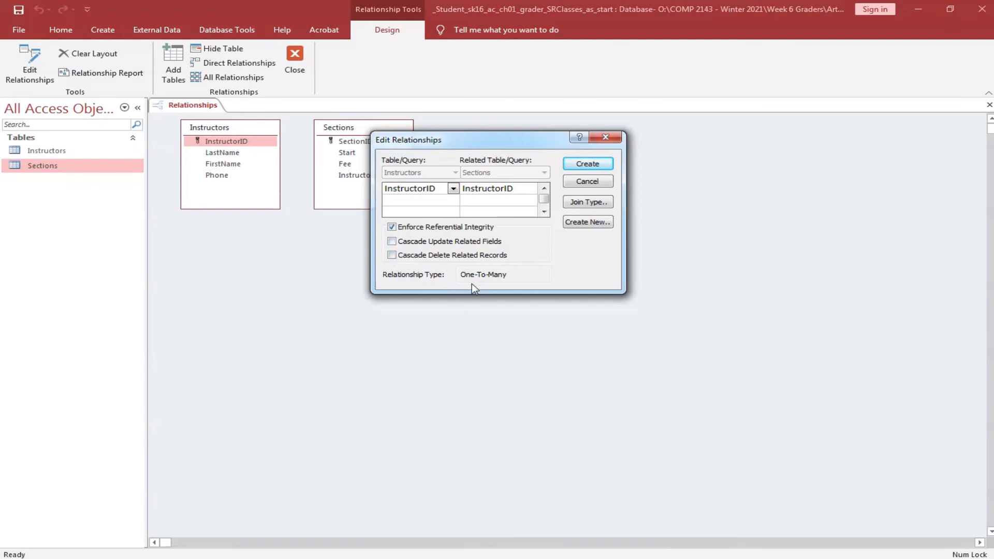
{"action": "left_click", "coordinate": [593, 171]}
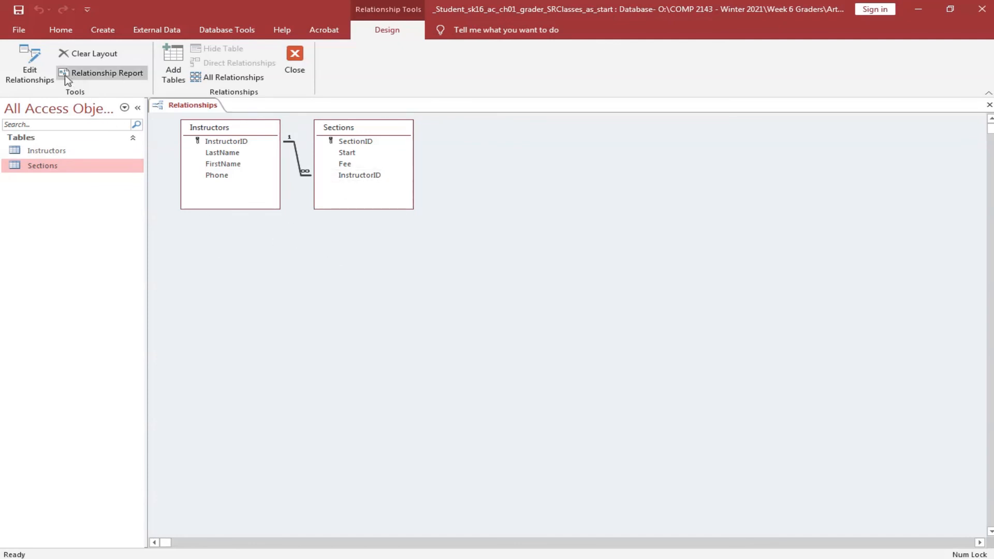
Generate the relationship report and try saving it, dismissing the naming-rules warning.
{"action": "left_click", "coordinate": [103, 74]}
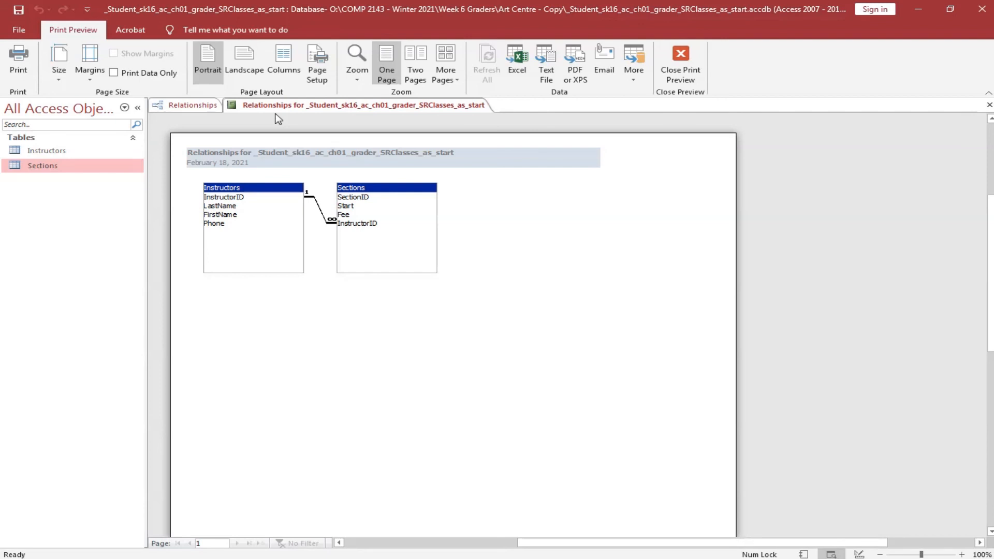
{"action": "left_click", "coordinate": [17, 11]}
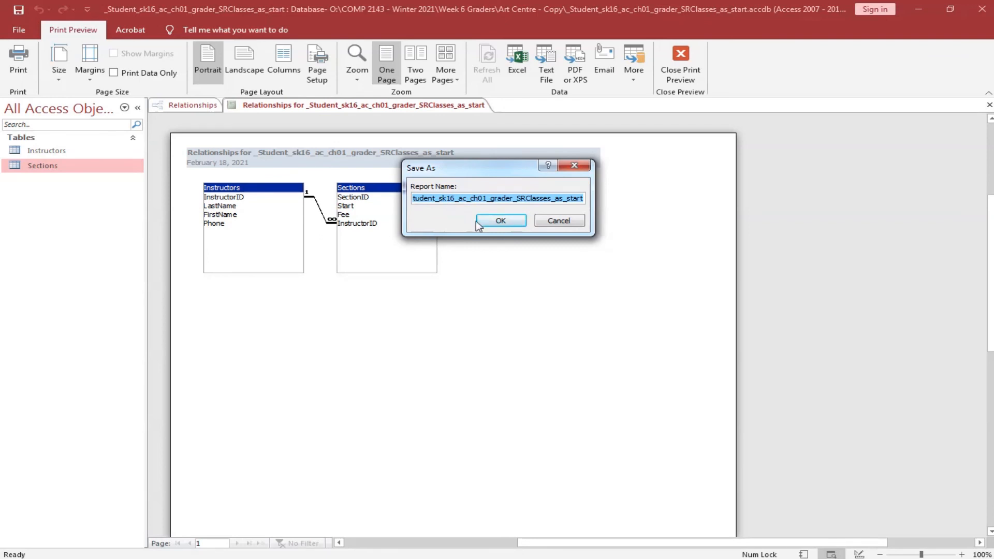
{"action": "left_click", "coordinate": [500, 221]}
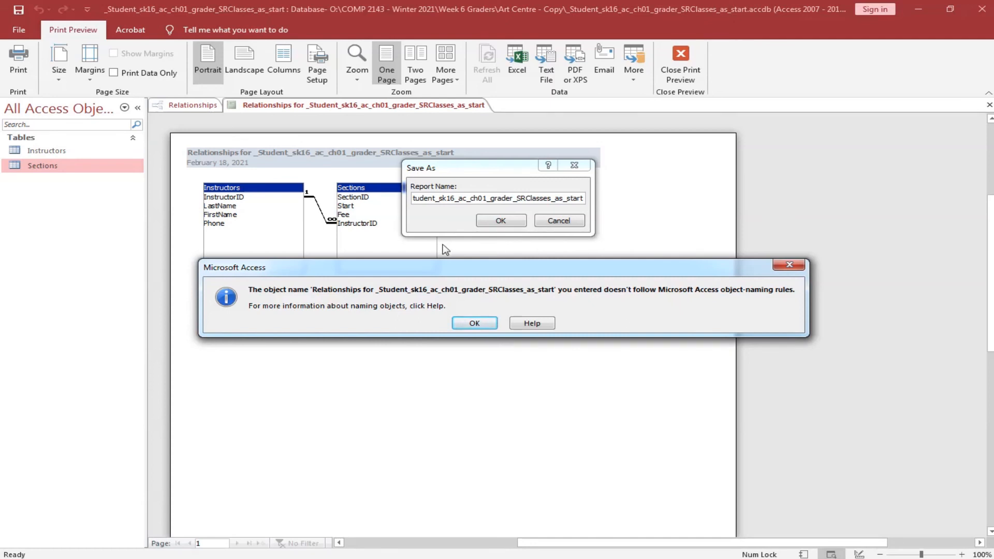
{"action": "left_click", "coordinate": [481, 325]}
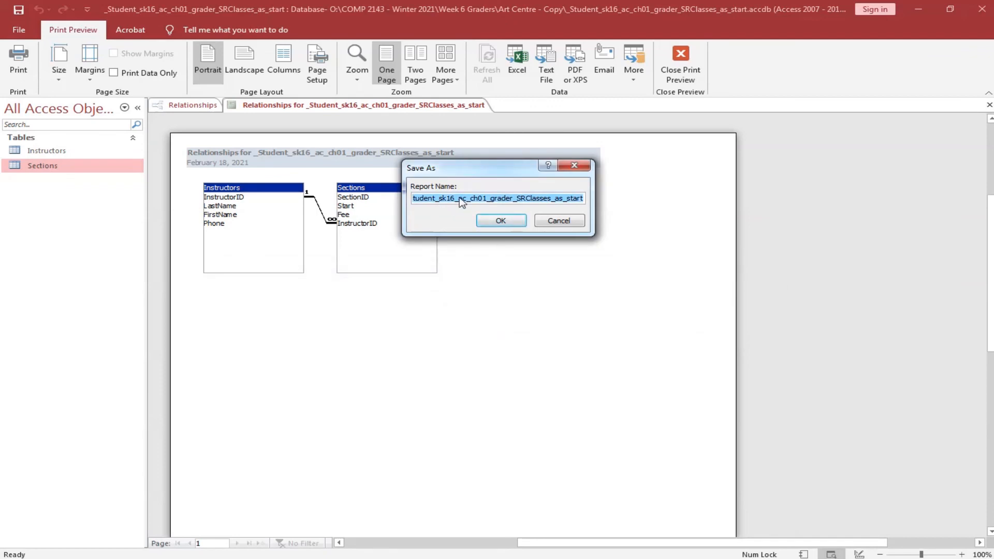
Delete '_Student_' from the report name and save it as 'Relationships for sk16_ac_ch01_grader_SRClasses_as_start'.
{"action": "left_click", "coordinate": [439, 200]}
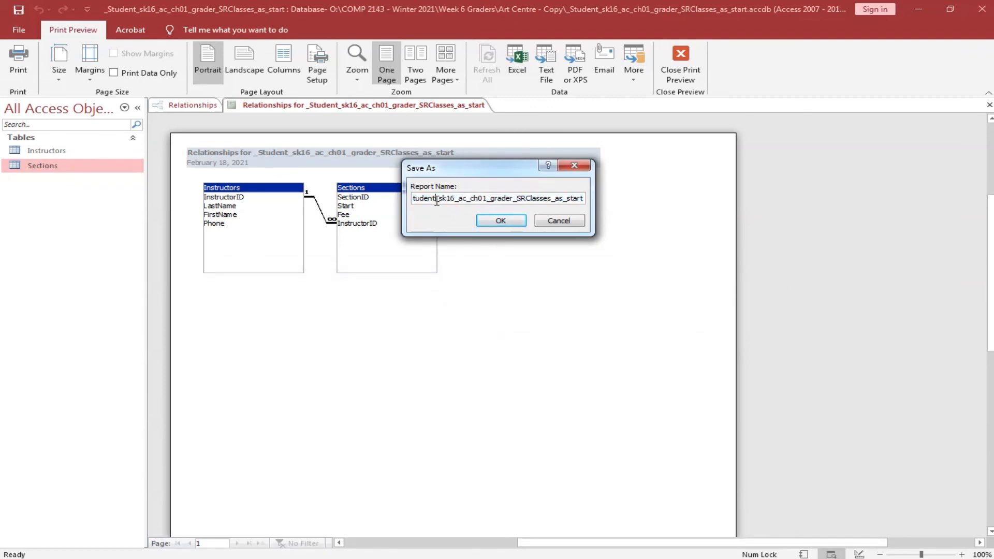
{"action": "left_click_drag", "start_coordinate": [434, 200], "coordinate": [392, 202]}
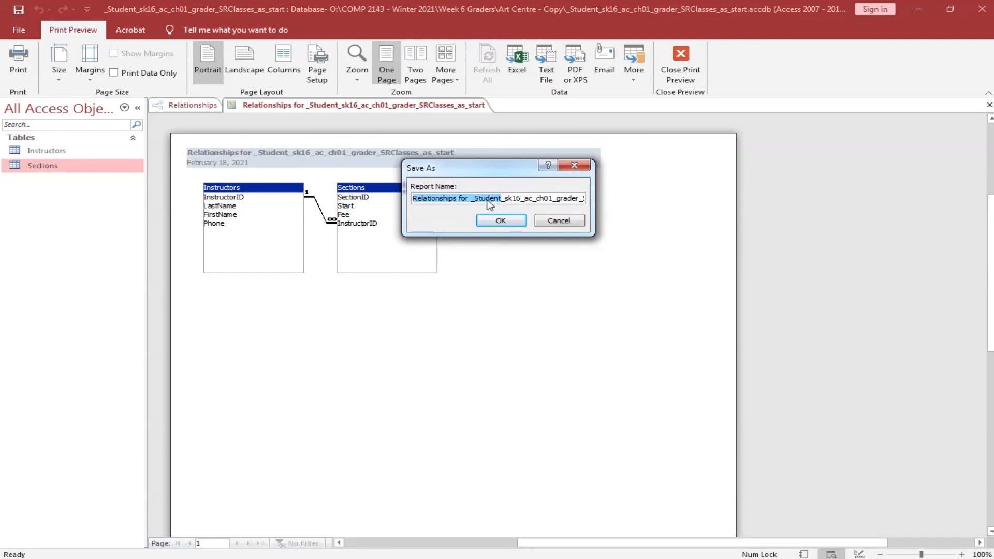
{"action": "left_click", "coordinate": [489, 205]}
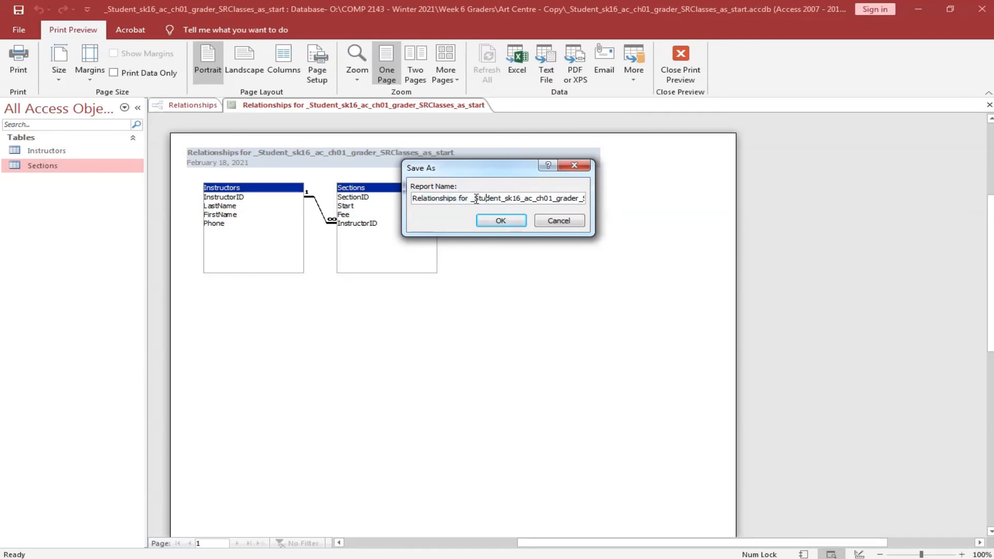
{"action": "left_click_drag", "start_coordinate": [471, 199], "coordinate": [509, 201]}
{"action": "key", "text": "Delete"}
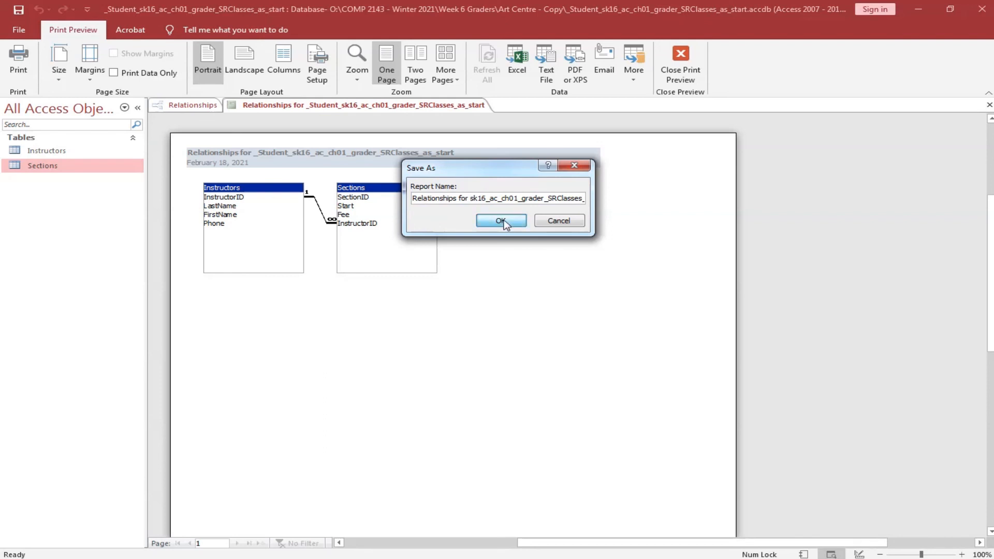
{"action": "left_click", "coordinate": [500, 222]}
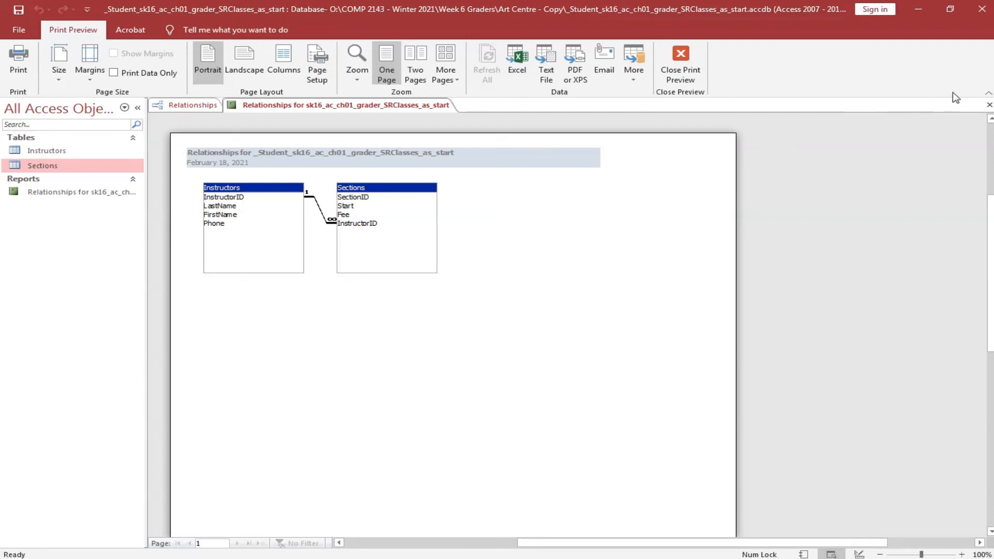
Close the relationship report preview and the Relationships window.
{"action": "left_click", "coordinate": [989, 105]}
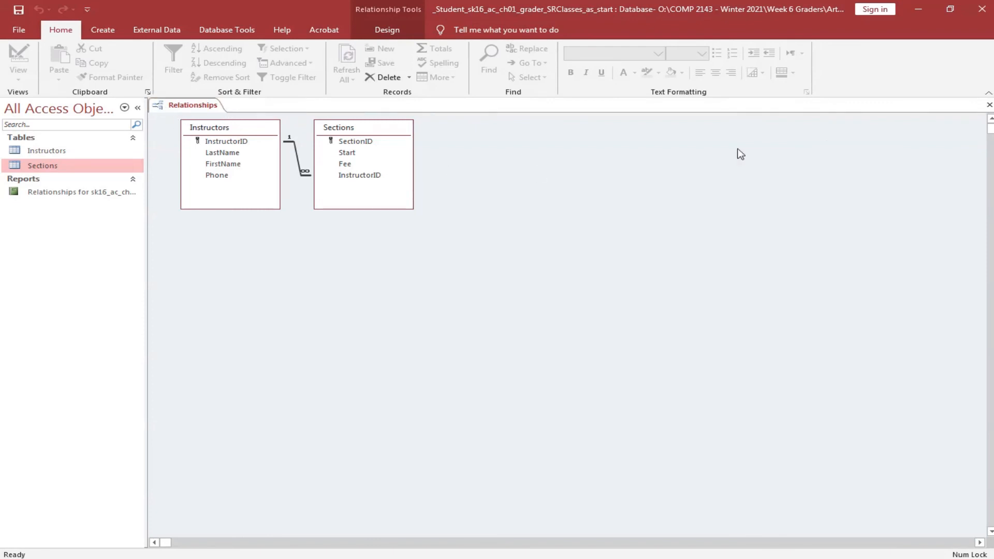
{"action": "left_click", "coordinate": [990, 106]}
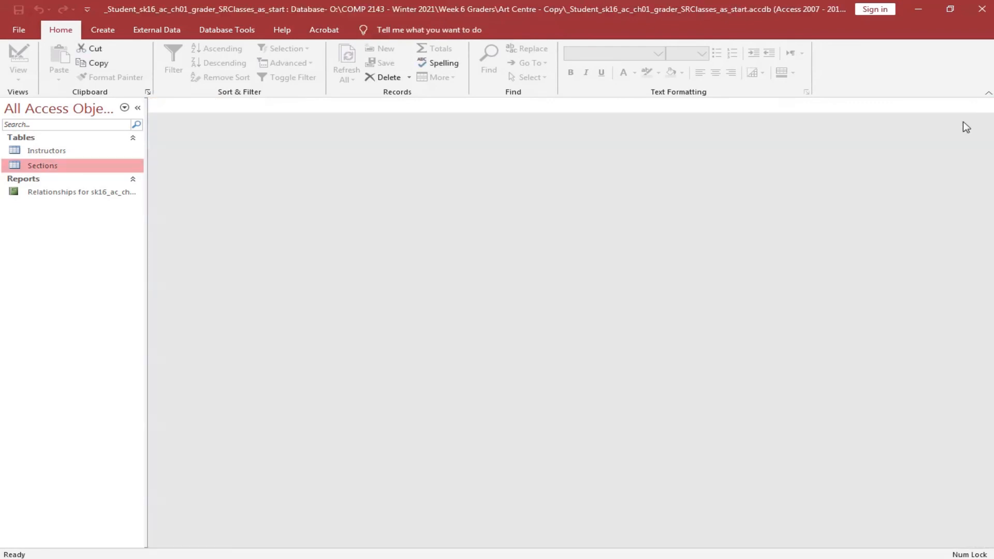